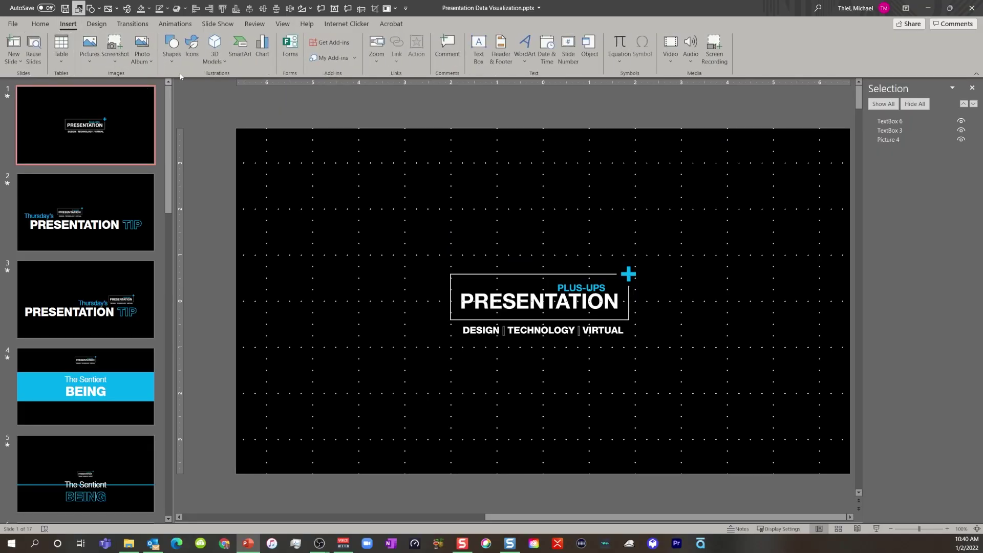
Draw a blue rectangle, Rectangle 1, covering the title slide behind its title text.
left_click(171, 59)
left_click(188, 88)
left_click_drag(254, 138, 382, 231)
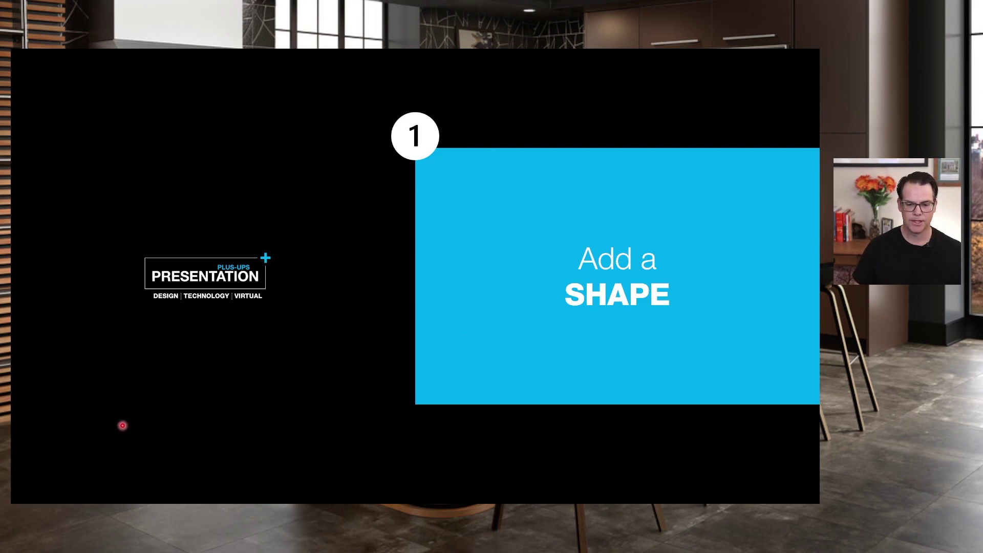
Advance the slideshow to the next Morph tip slide.
key("Right")
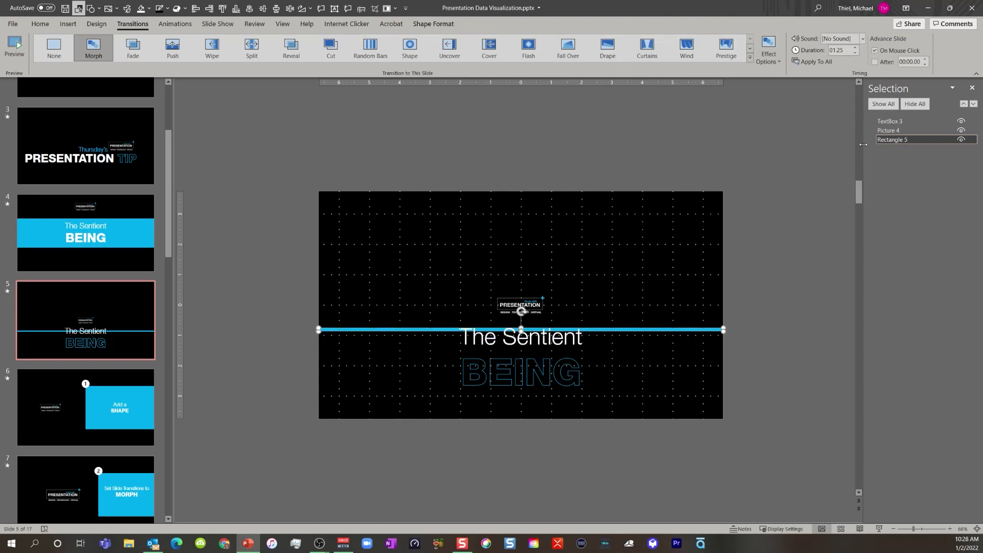
Nudge slide 5's blue line down and shrink slide 11's rectangle into a bar behind item 1.
key("Down")
key("Down")
key("Down")
key("Down")
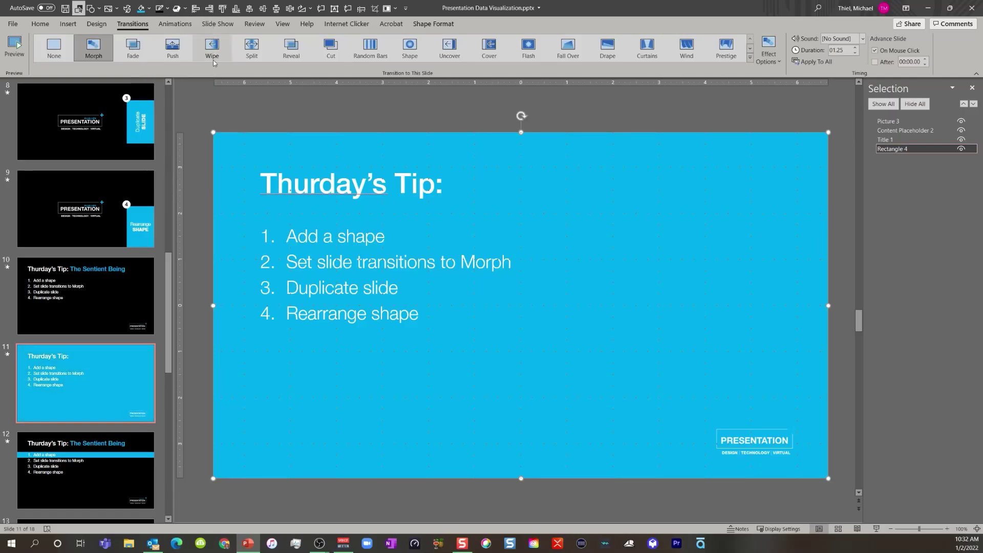
key("shift+Down")
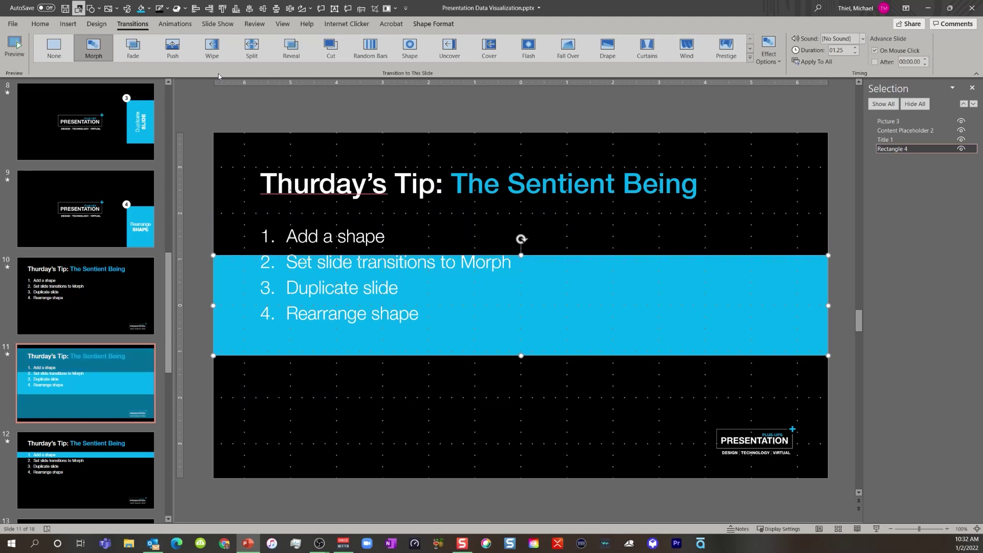
key("shift+Down")
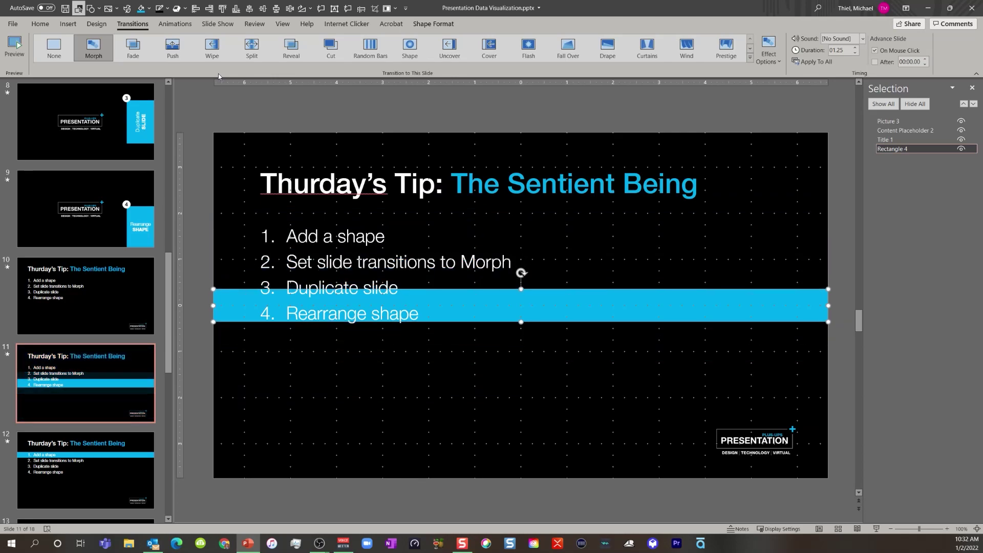
key("Up")
key("Up")
key("Up")
key("Up")
key("Up")
key("Up")
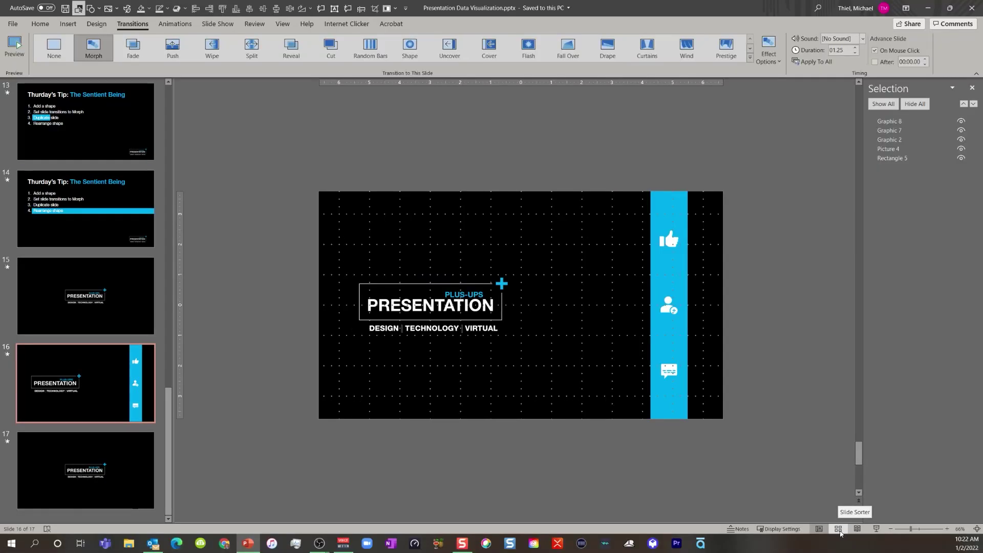
Switch to Slide Sorter to view all 17 slides, selecting slides 7 and 9.
left_click(838, 529)
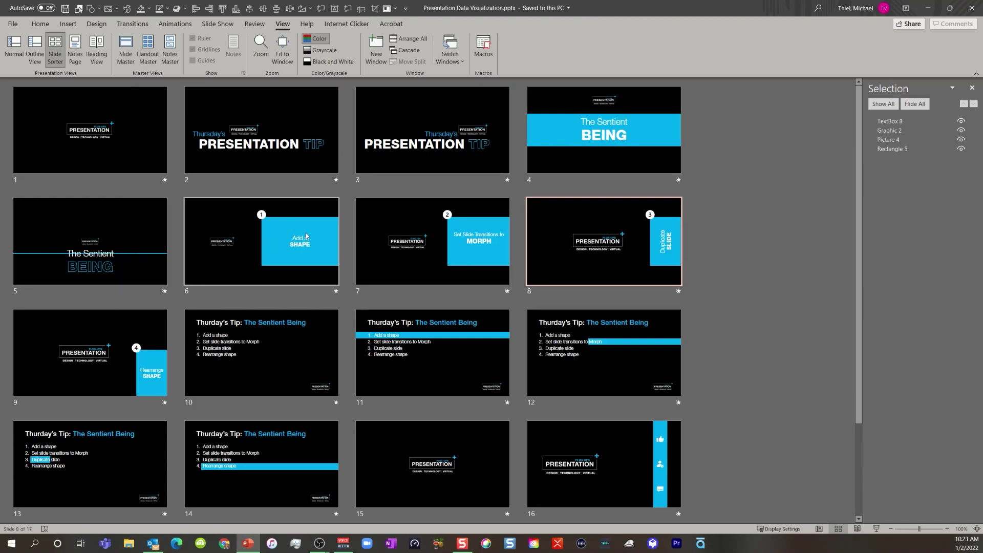
left_click(476, 244)
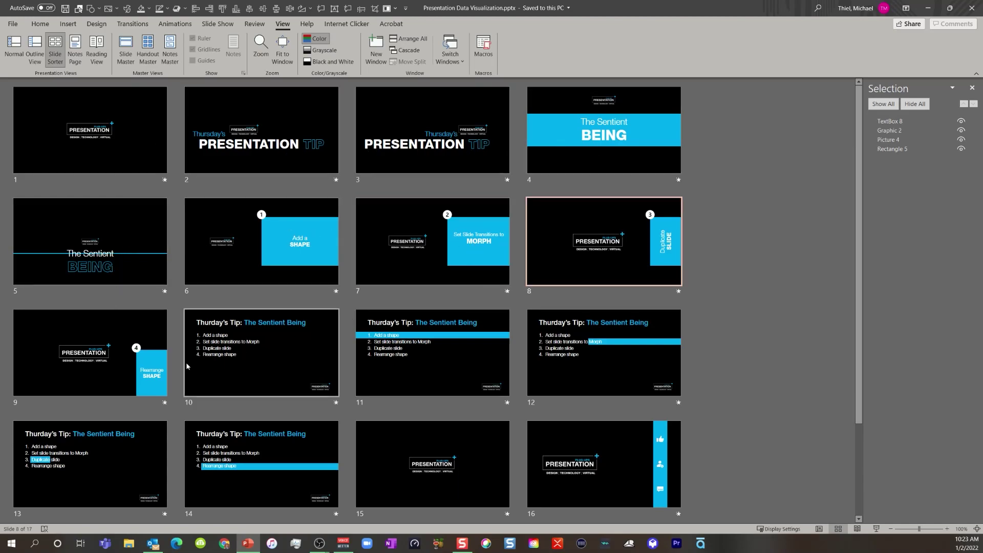
left_click(153, 354)
Toggle the Selection Pane from Home > Arrange, then open slide 1 for editing.
left_click(40, 26)
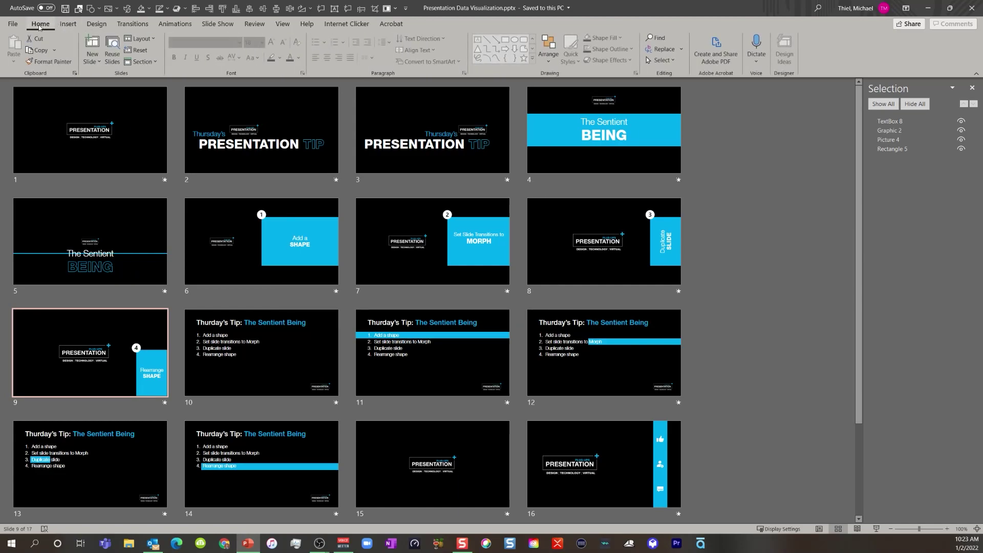
left_click(549, 50)
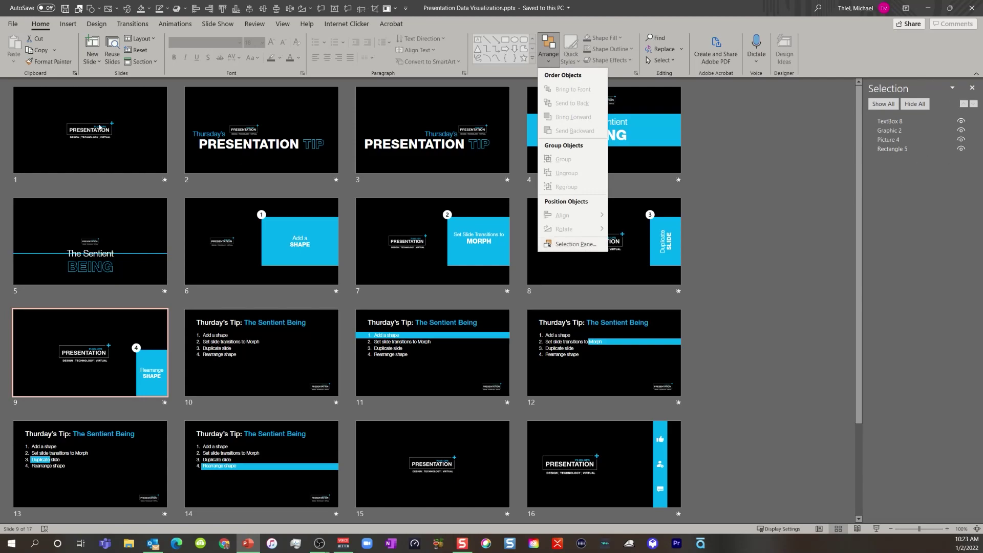
left_click(79, 10)
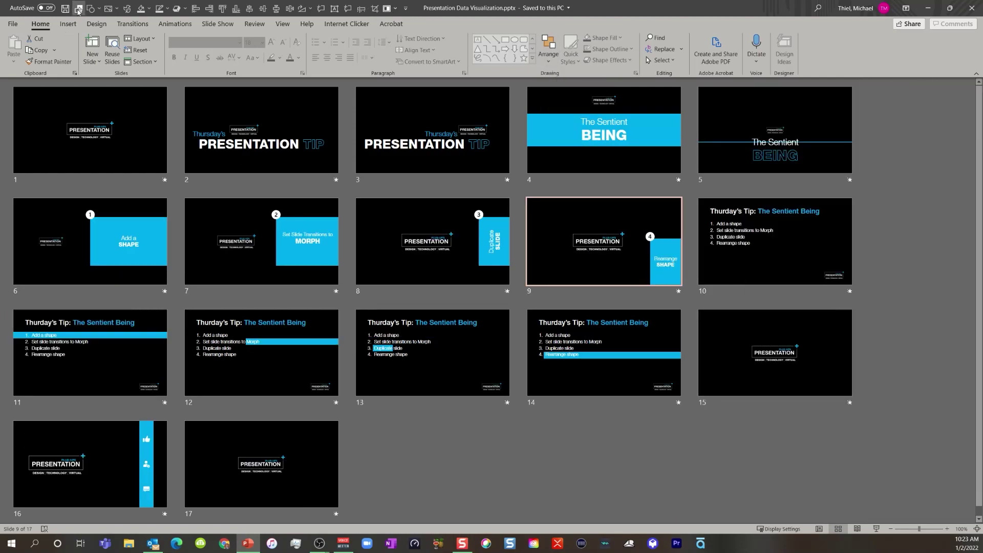
left_click(78, 11)
left_click(79, 11)
left_click(78, 10)
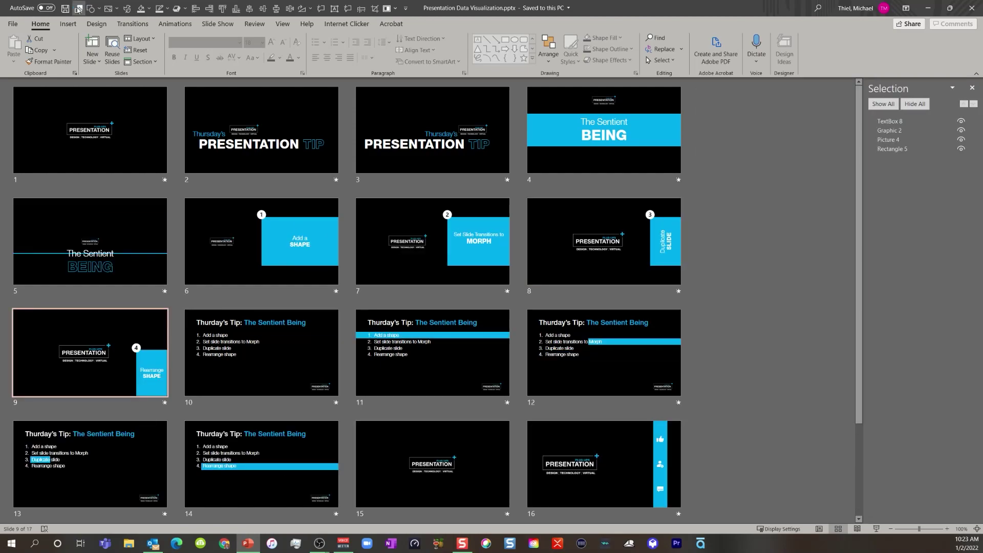
left_click(78, 11)
left_click(79, 11)
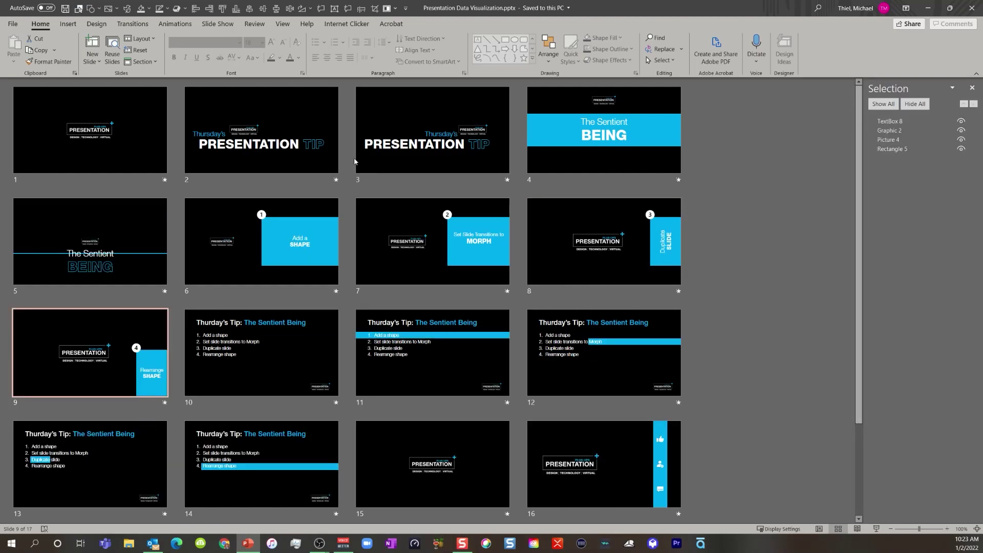
double_click(112, 144)
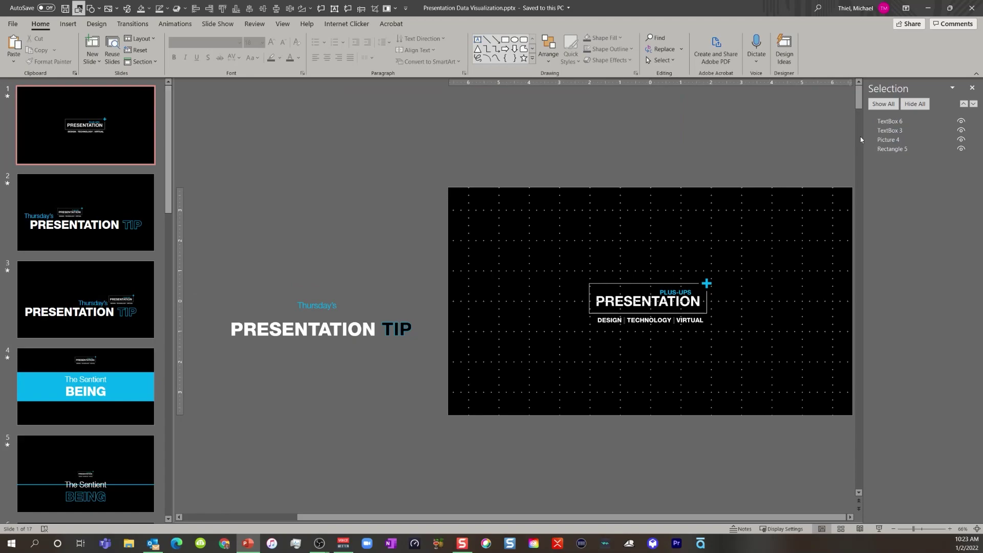
On slide 1, test-move the black background rectangle, undo it, then select the PRESENTATION TIP text and logo.
left_click(882, 151)
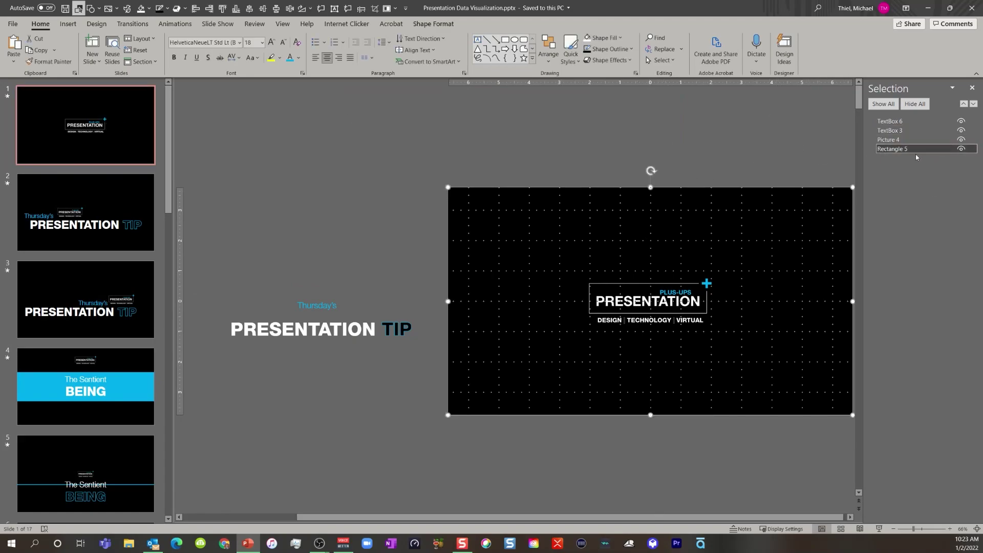
left_click_drag(483, 216, 427, 185)
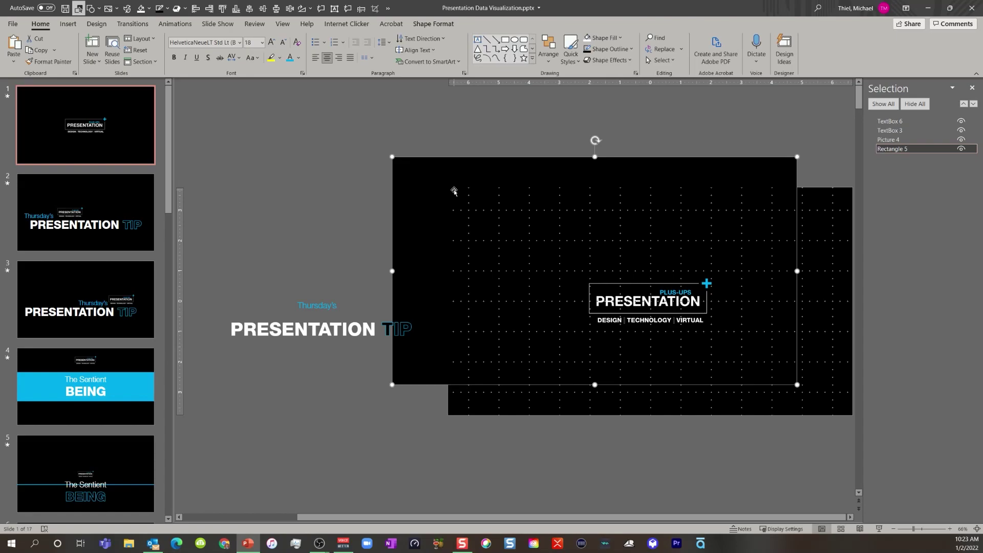
key("ctrl+z")
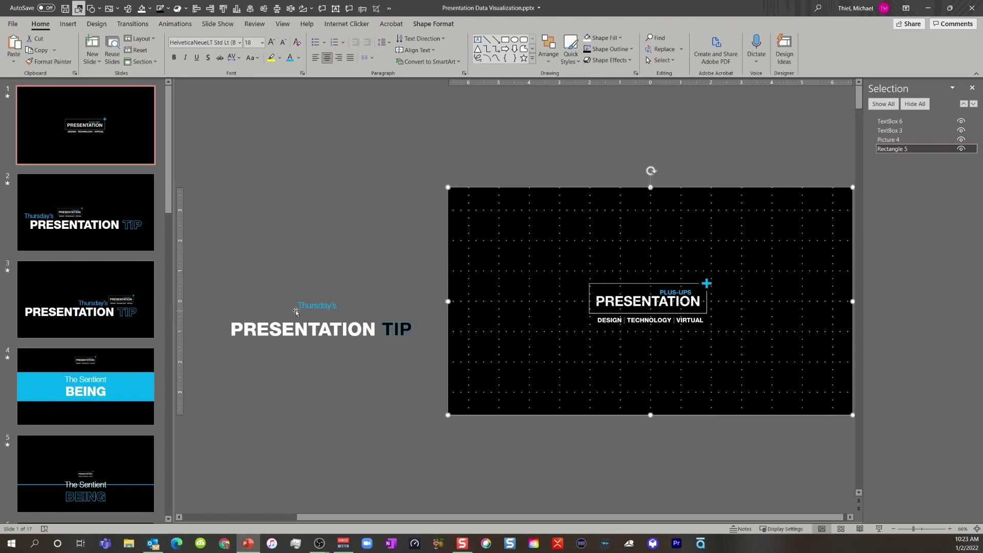
left_click(316, 324)
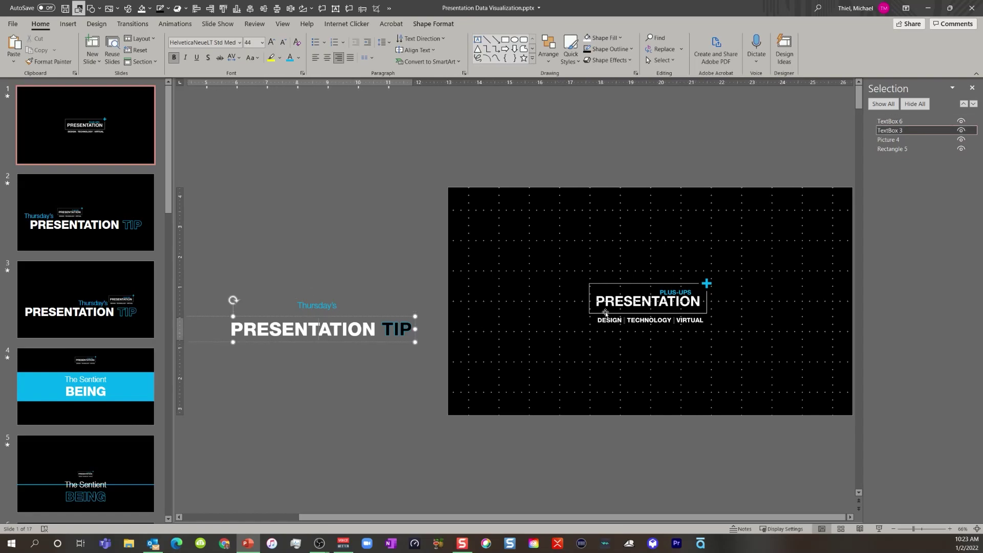
left_click(625, 306)
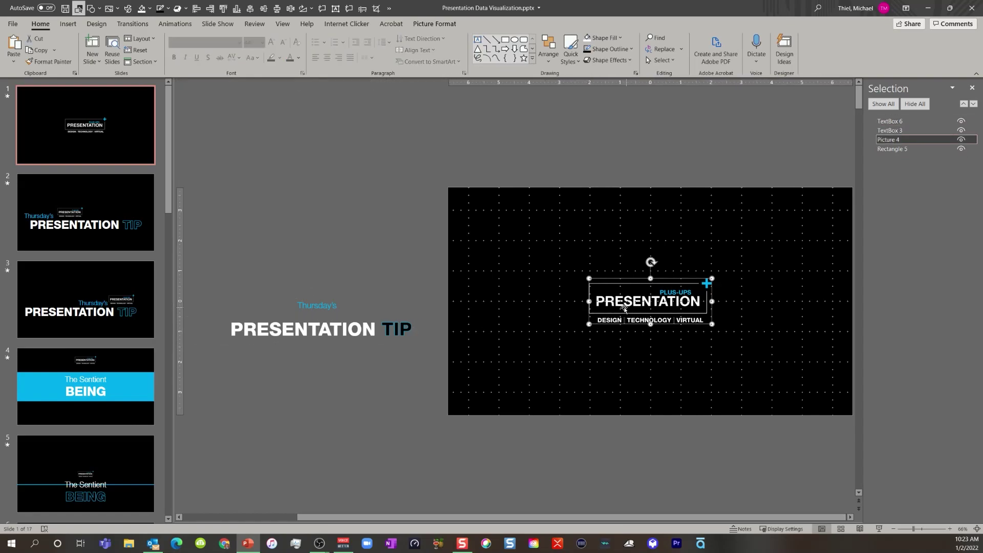
On slide 2, select the background rectangle, PRESENTATION logo, Thursday's text and PRESENTATION TIP heading.
left_click(86, 207)
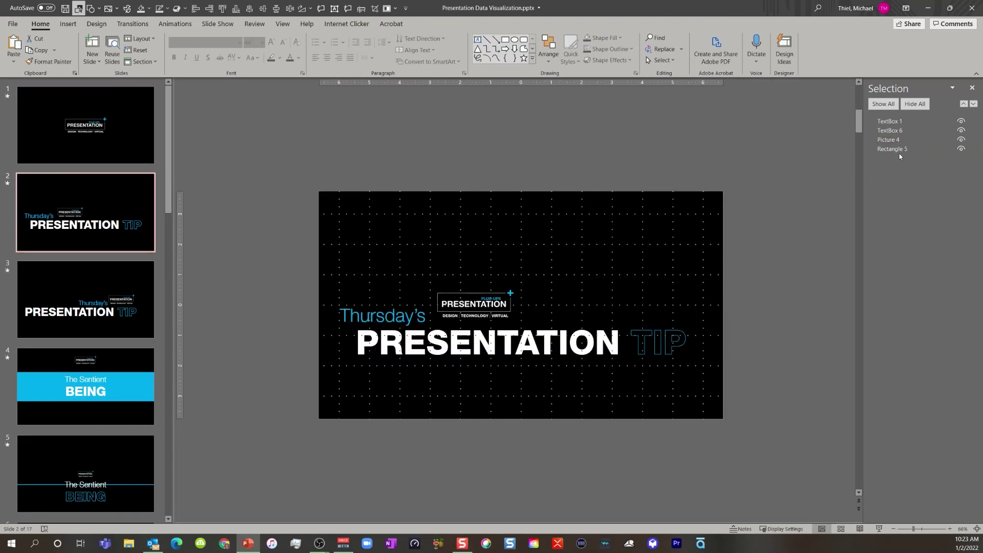
left_click(897, 149)
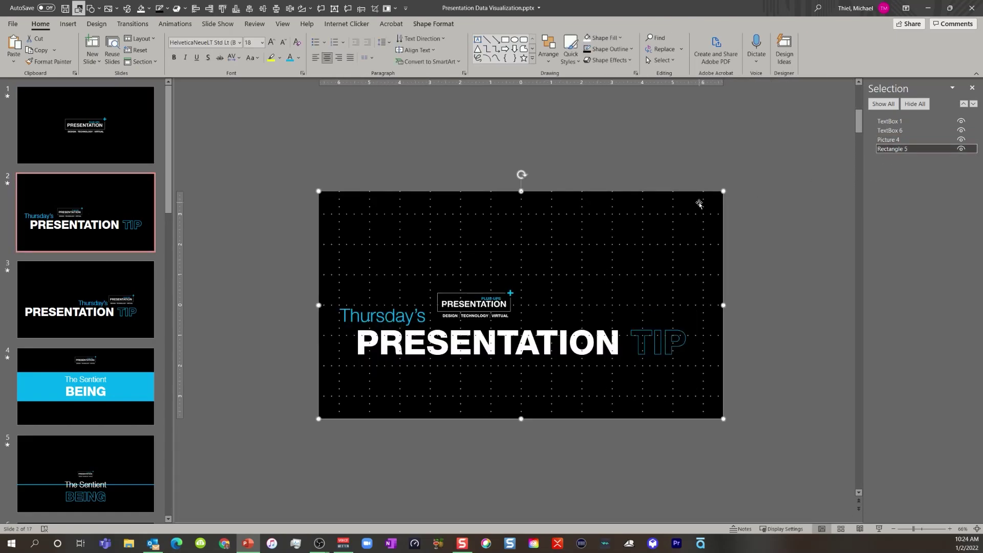
left_click(489, 303)
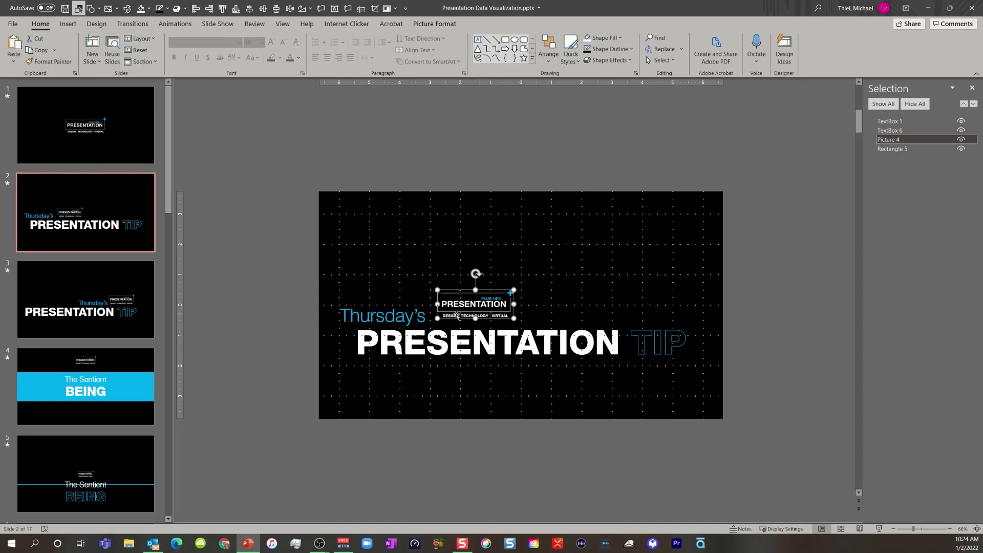
left_click(392, 318)
left_click(405, 343)
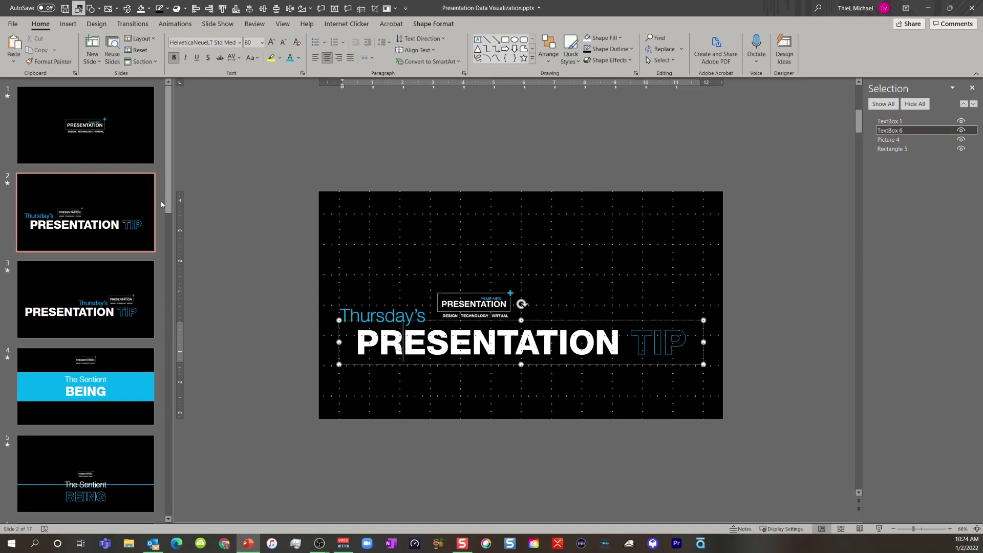
Compare slide 1's off-slide PRESENTATION TIP text with slide 2's Thursday's text and heading, ending on slide 1.
left_click(70, 123)
left_click(325, 330)
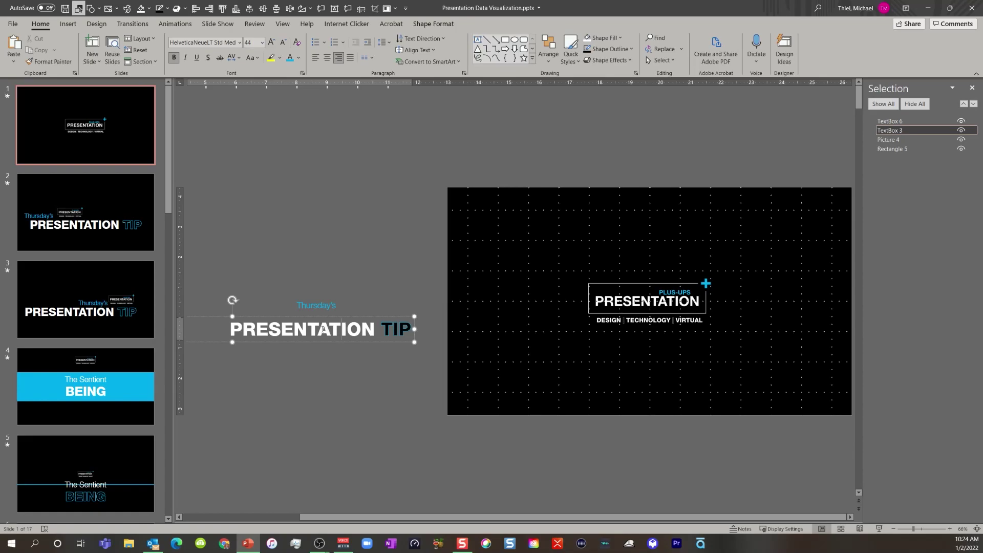
left_click(97, 234)
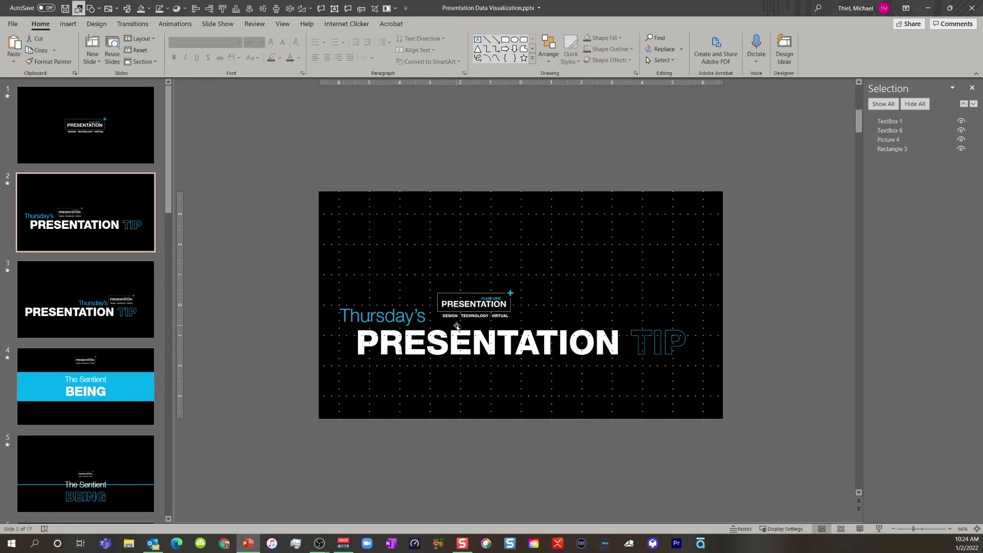
left_click(400, 317)
left_click(424, 345)
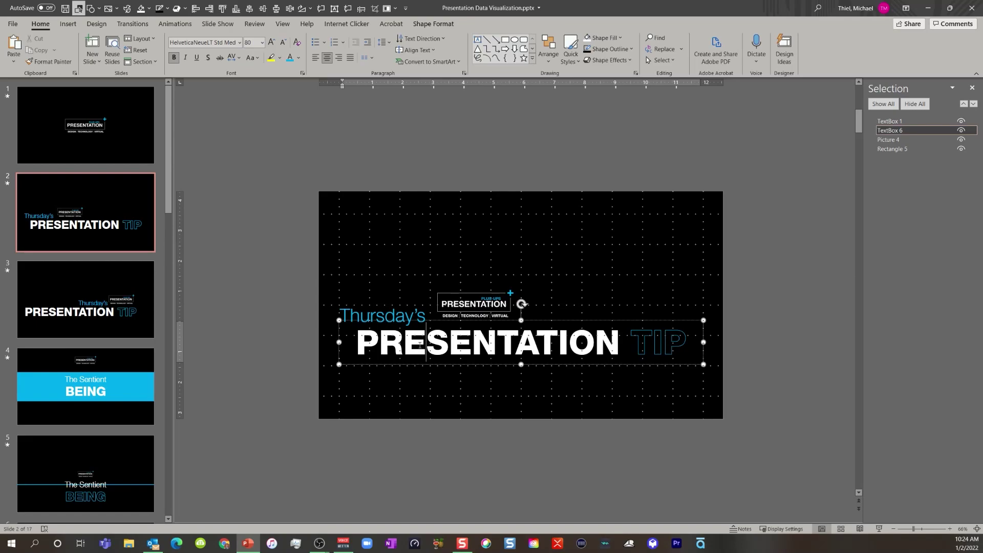
left_click(86, 125)
Apply the Morph transition to slide 1 and switch to Slide Master view.
left_click(134, 24)
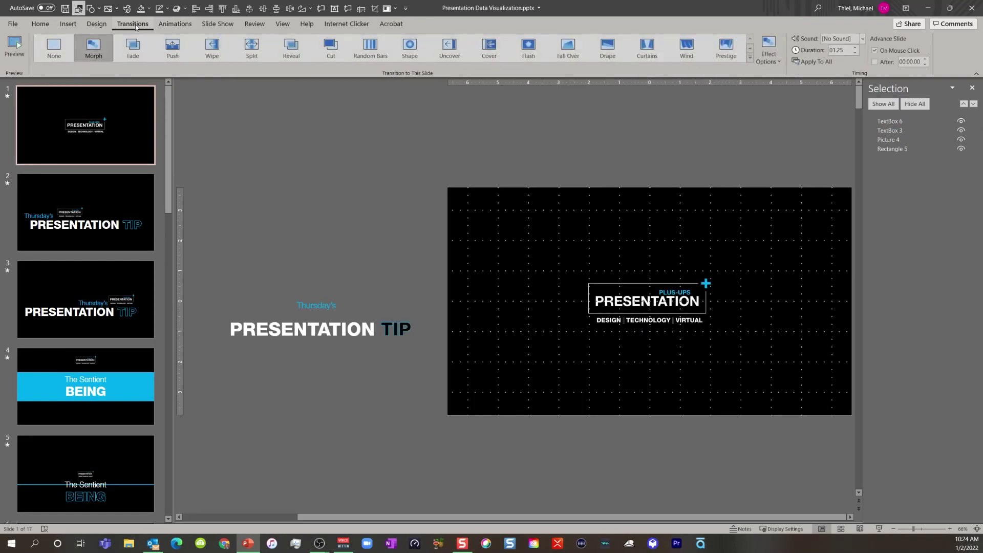
left_click(98, 57)
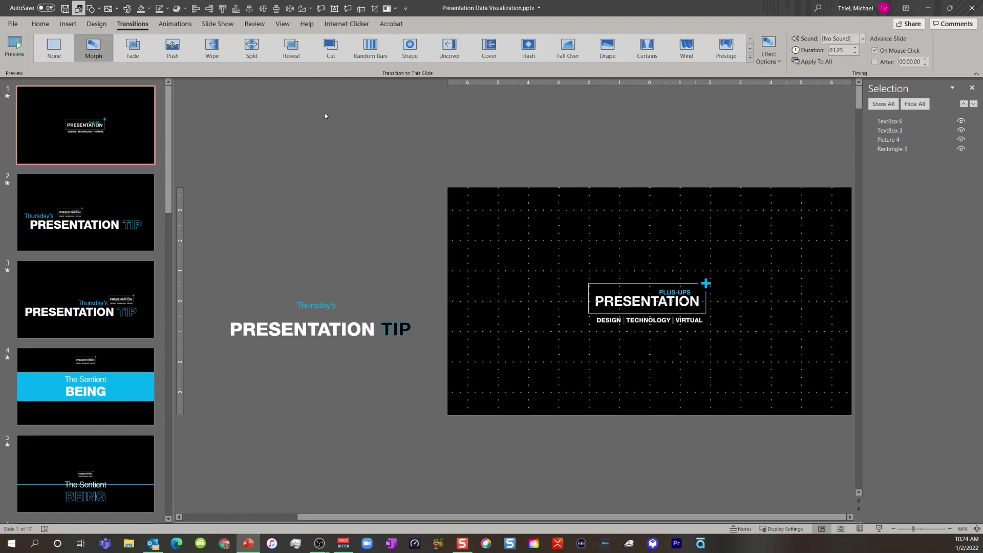
left_click(45, 26)
left_click(285, 25)
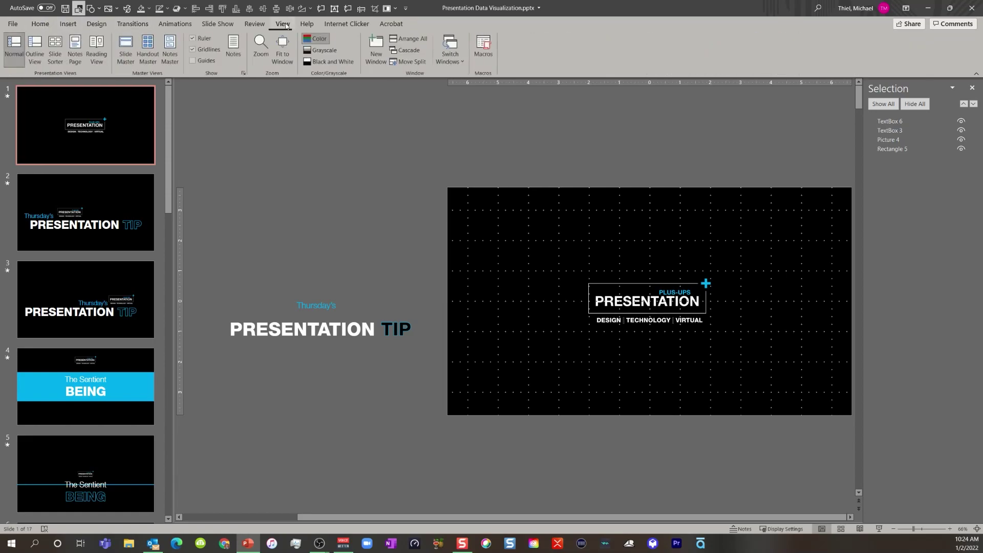
left_click(128, 49)
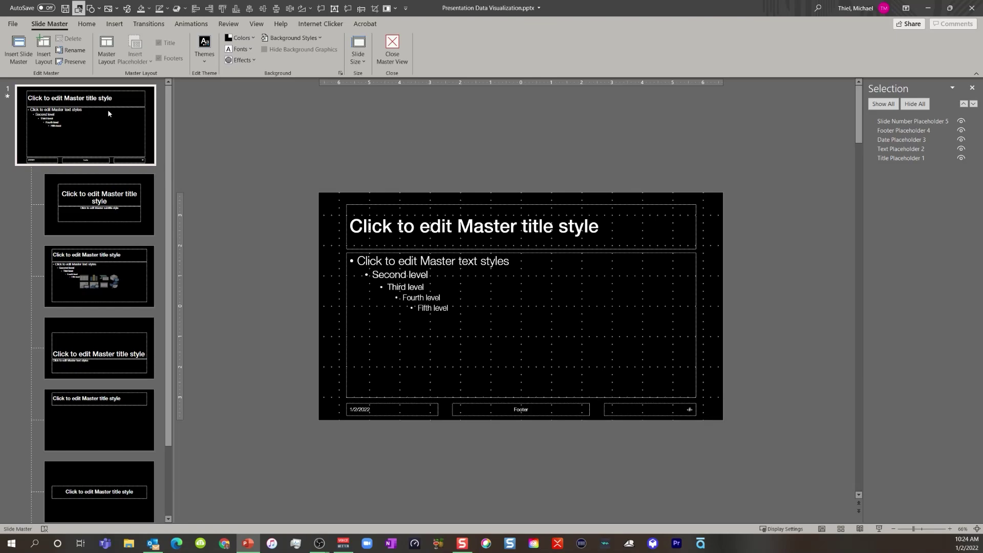
Browse through the slide layouts in the Slide Master thumbnail pane.
left_click(149, 24)
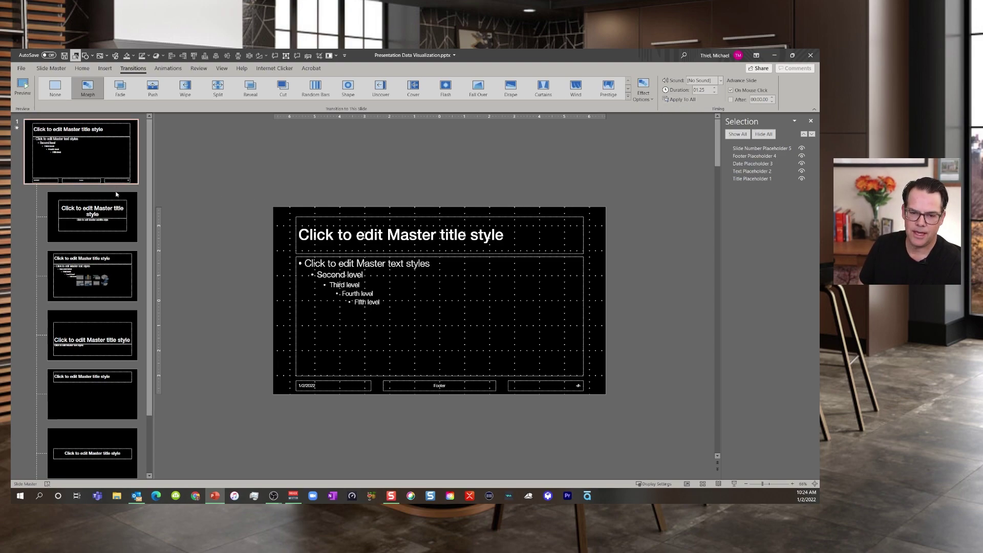
scroll(118, 256, "down", 2)
left_click(119, 458)
left_click(102, 379)
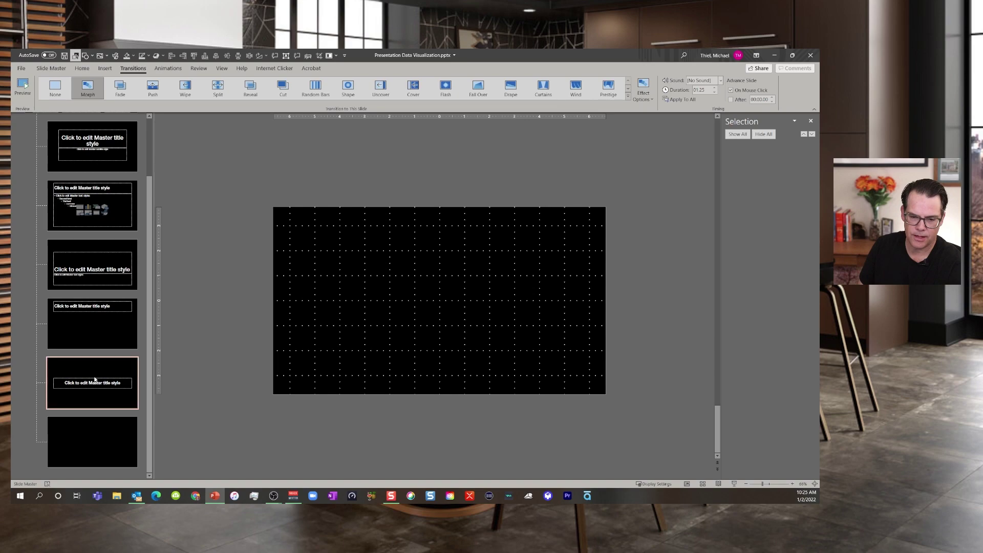
left_click(102, 320)
left_click(100, 261)
left_click(100, 217)
Select the Slide Master itself and close Master View, returning to slide 1.
scroll(97, 204, "up", 2)
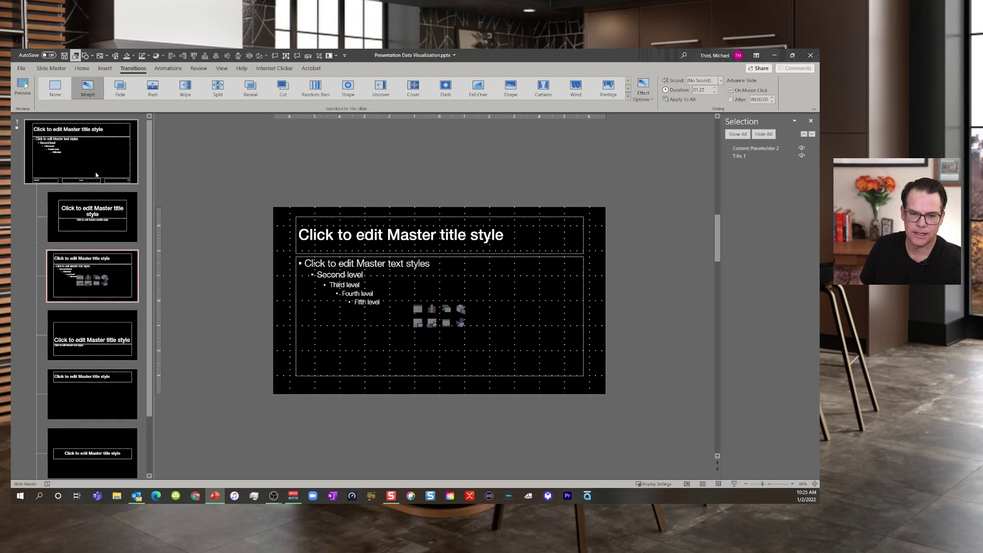
left_click(92, 150)
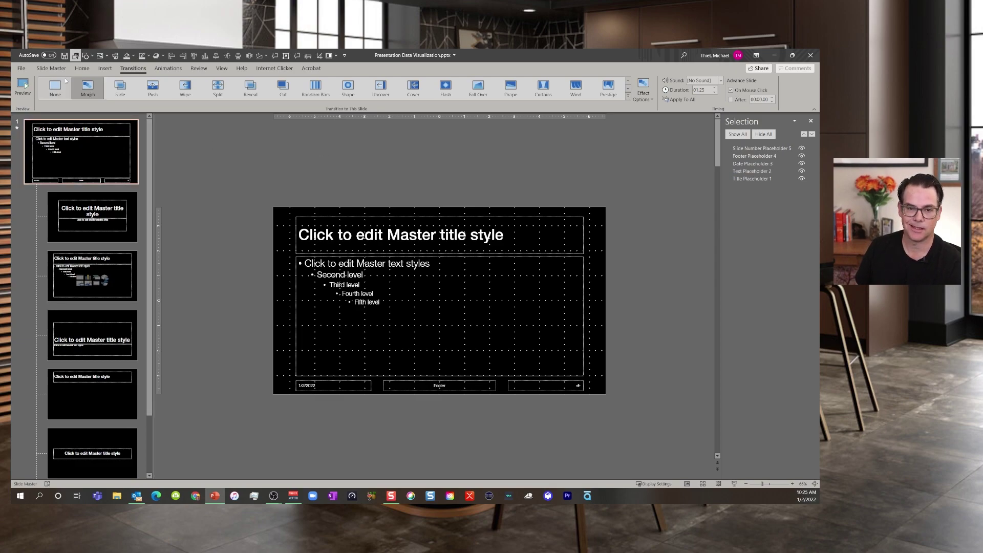
left_click(40, 68)
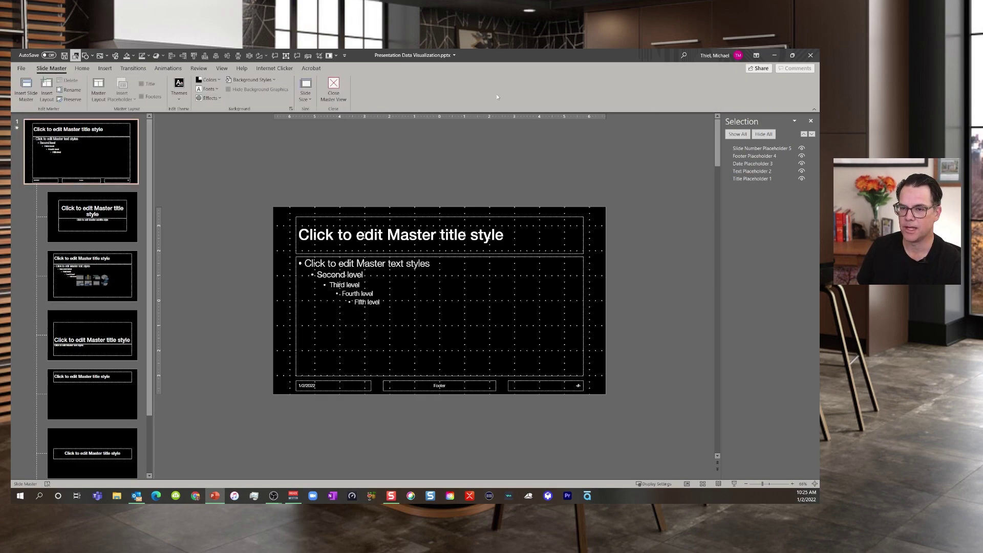
left_click(331, 89)
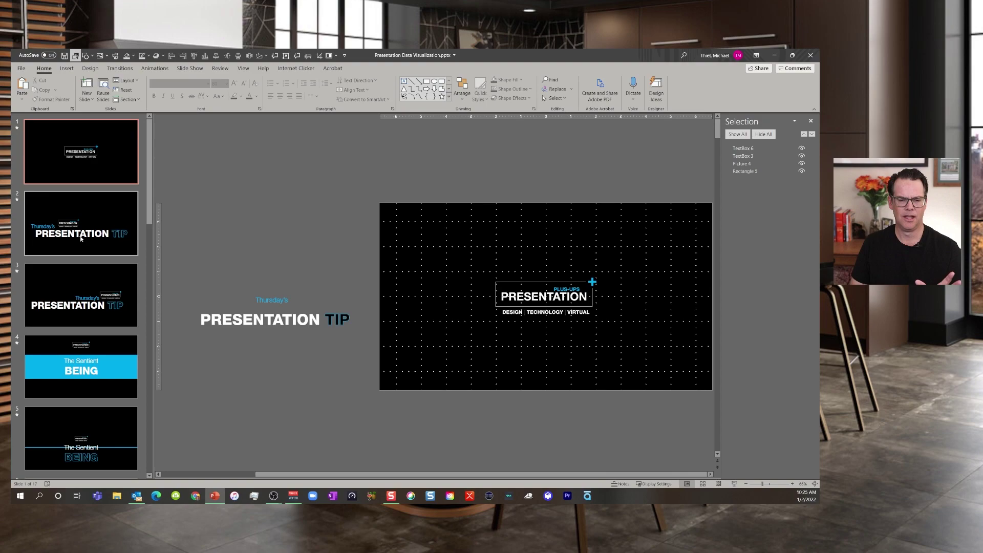
Scroll through the later slides, then open and close the full transitions gallery twice.
scroll(81, 238, "down", 10)
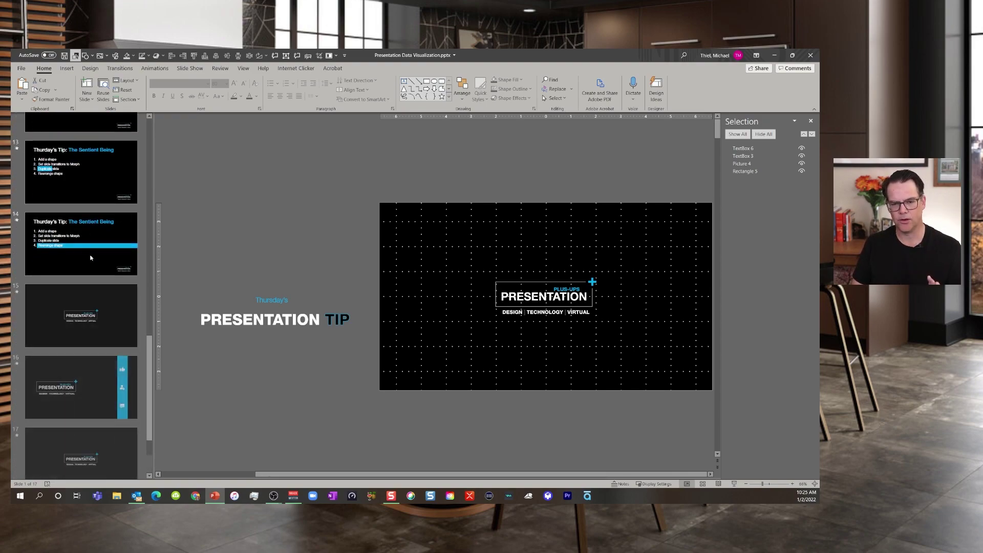
scroll(90, 259, "down", 1)
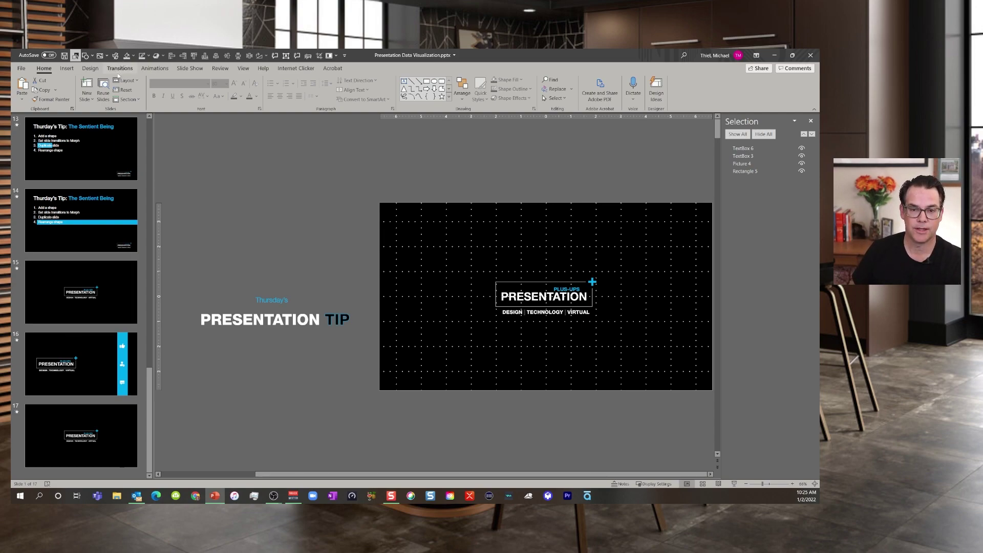
left_click(120, 68)
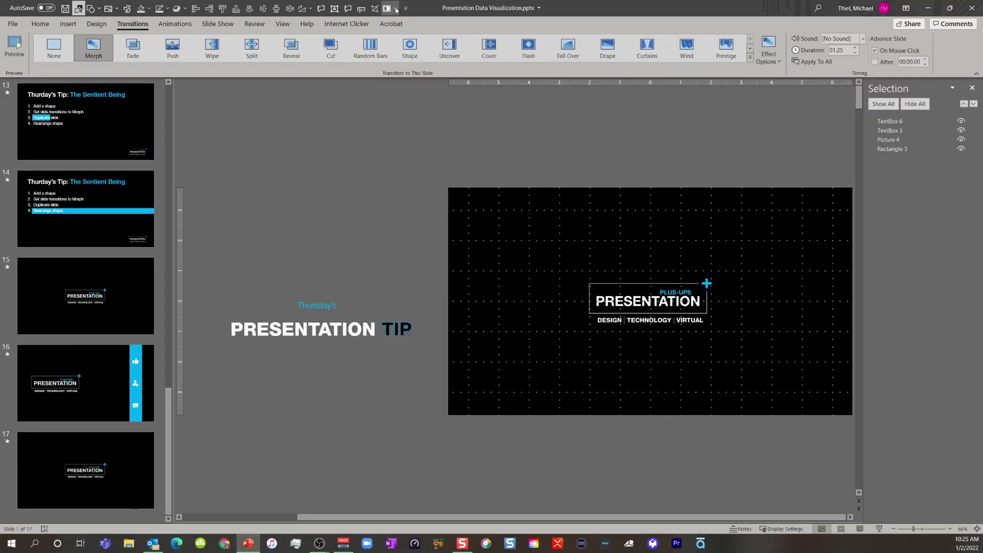
left_click(395, 9)
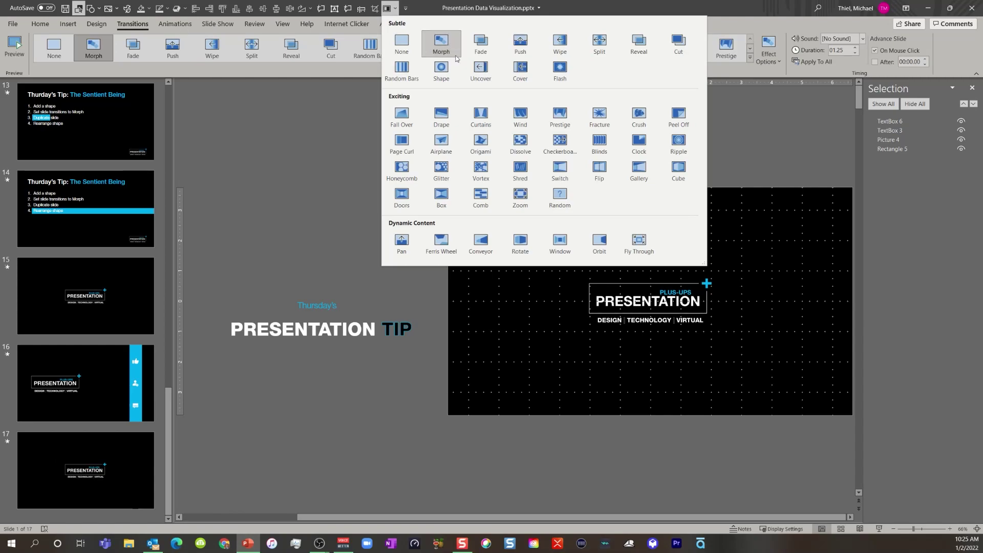
left_click(286, 241)
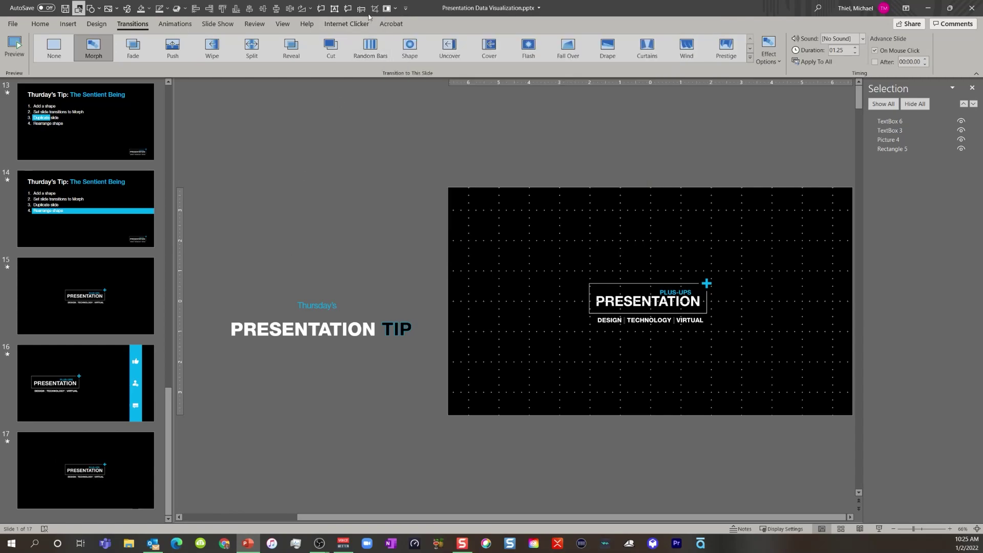
left_click(387, 9)
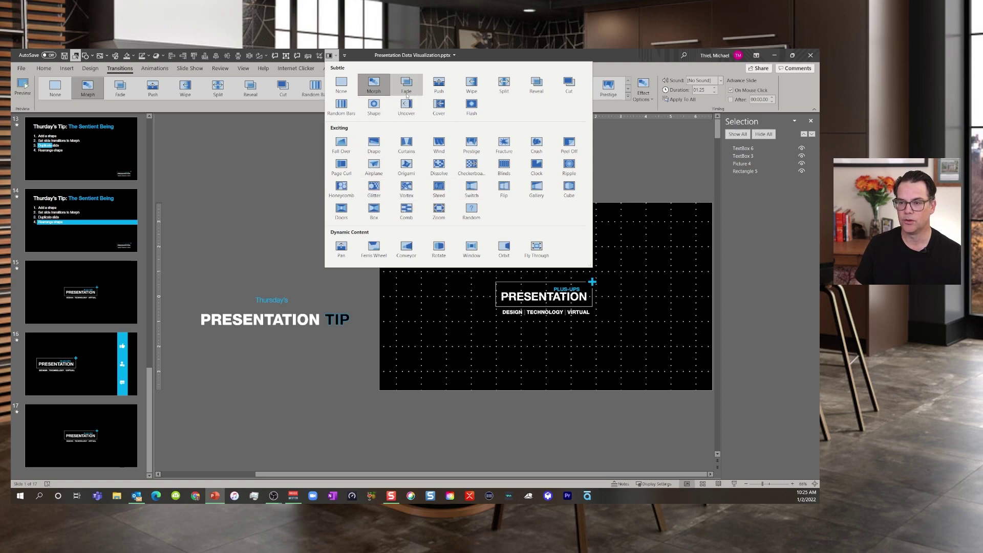
left_click(192, 202)
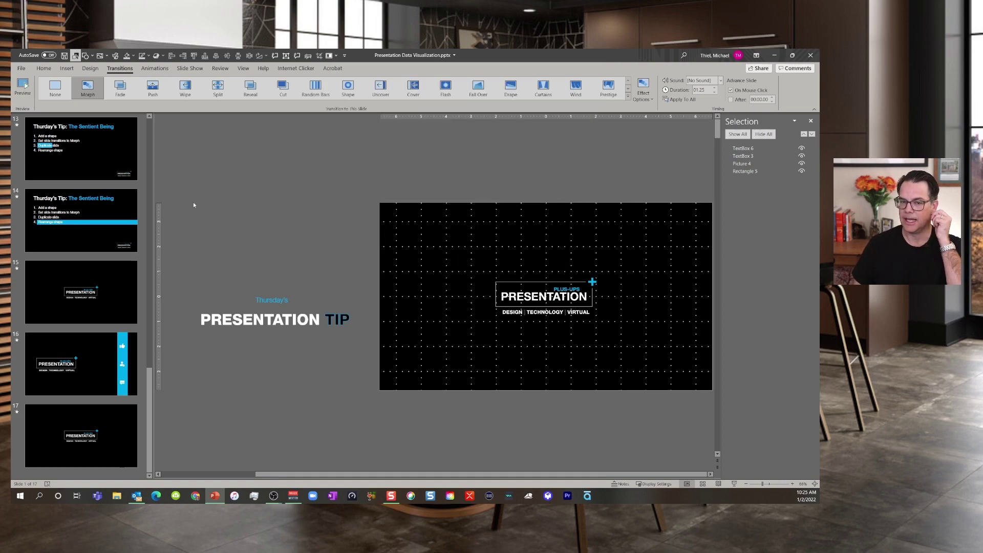
Inspect the slide-sized rectangle on slide 3 and the blue band rectangle on slide 4.
scroll(69, 336, "up", 12)
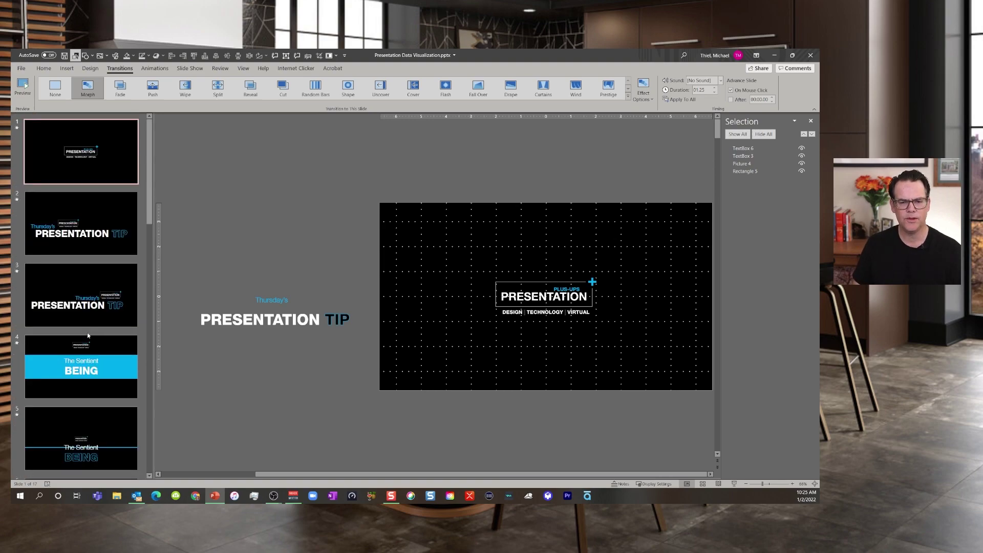
scroll(101, 321, "down", 3)
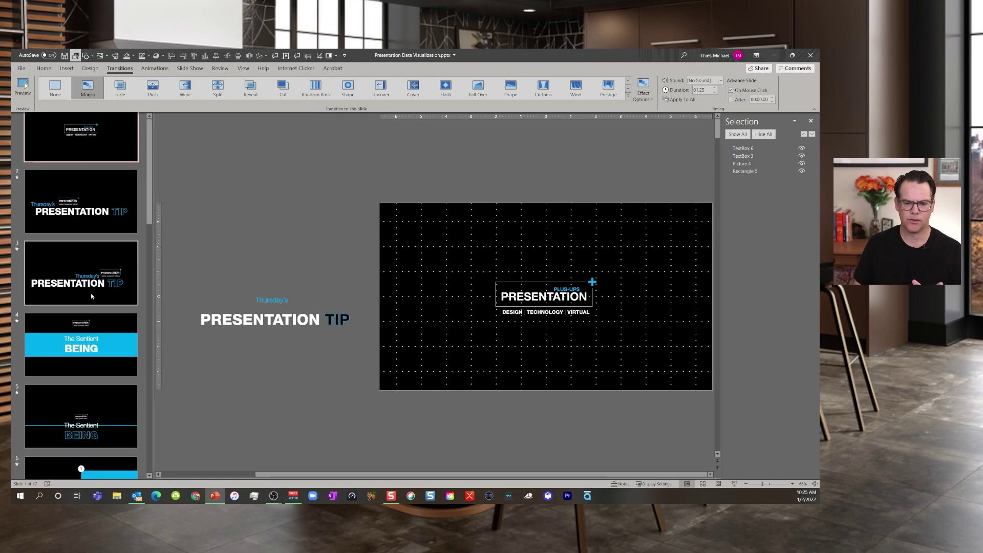
left_click(101, 320)
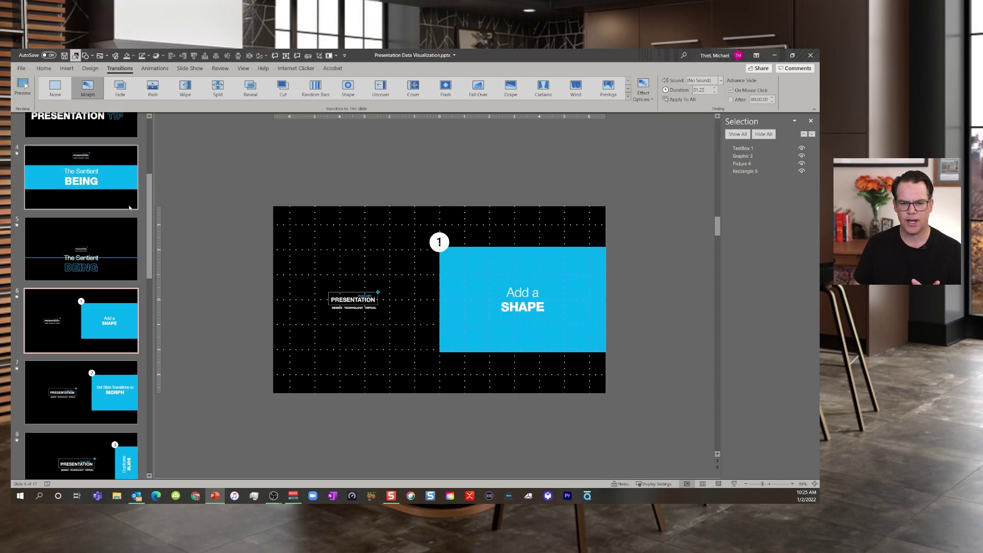
left_click(113, 174)
scroll(112, 174, "up", 1)
left_click(113, 174)
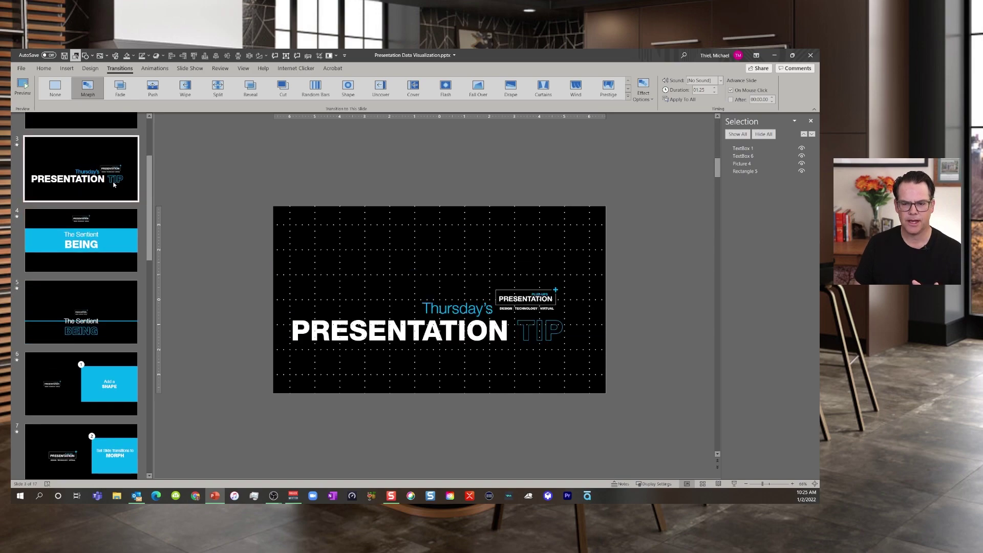
left_click(752, 173)
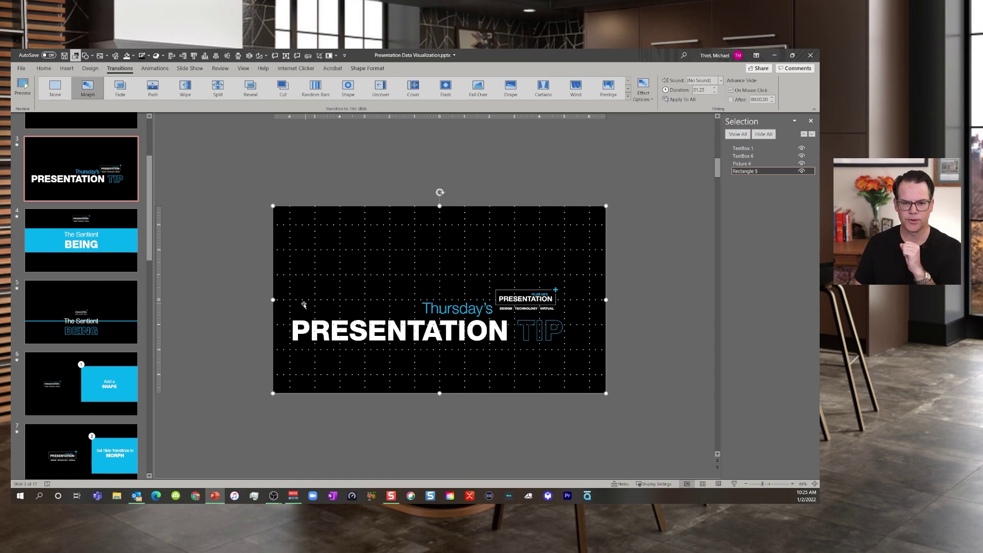
key("Page_Down")
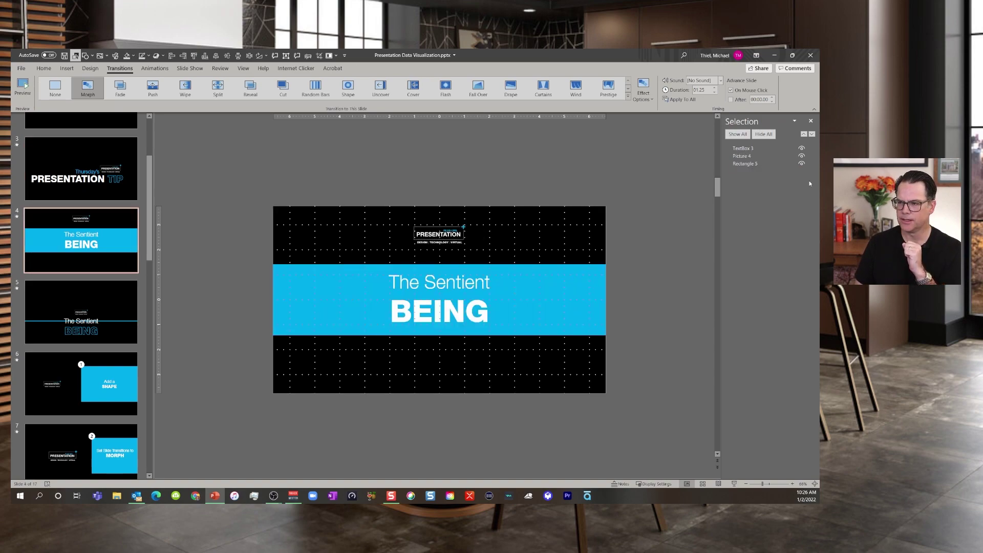
left_click(749, 164)
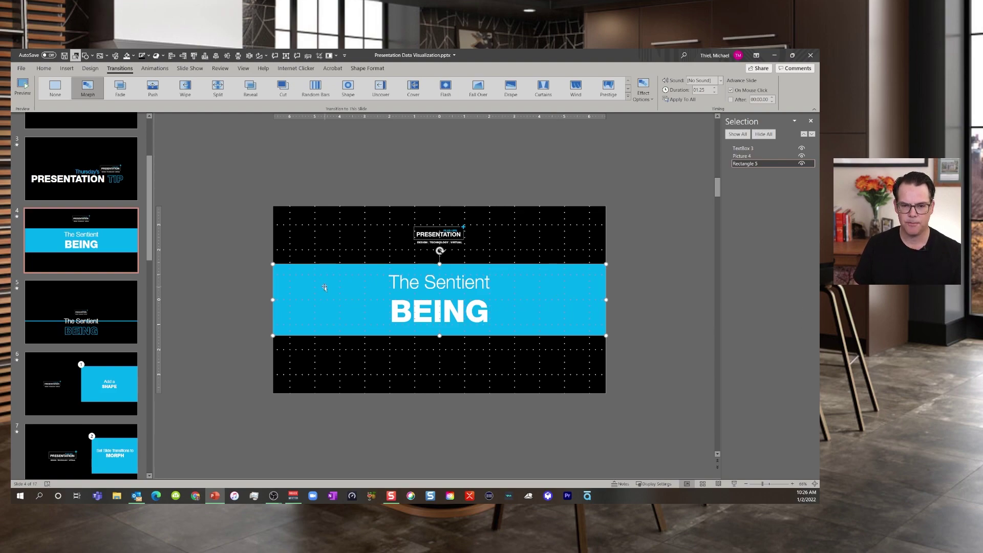
Duplicate slide 4, The Sentient BEING, with Ctrl+D and reselect the original.
left_click(102, 196)
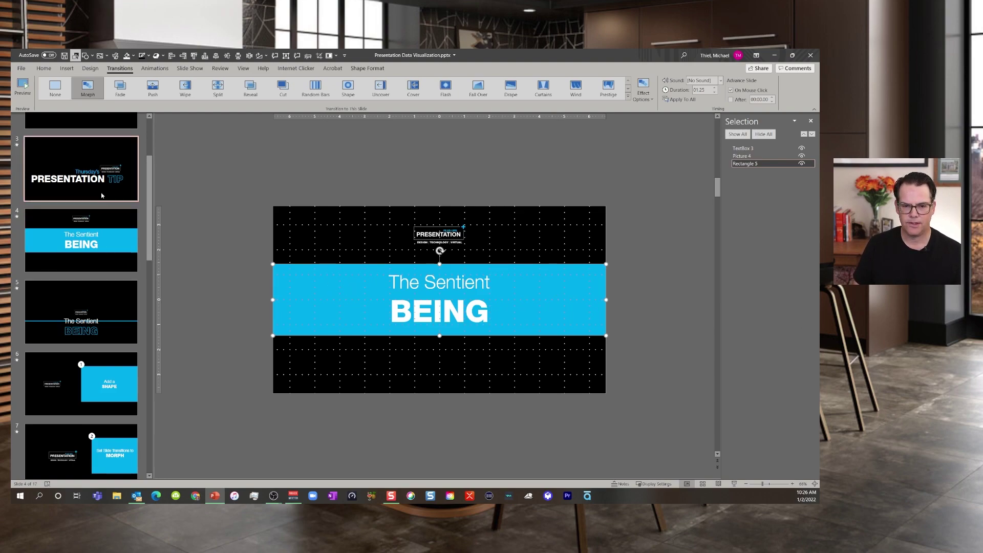
left_click(109, 238)
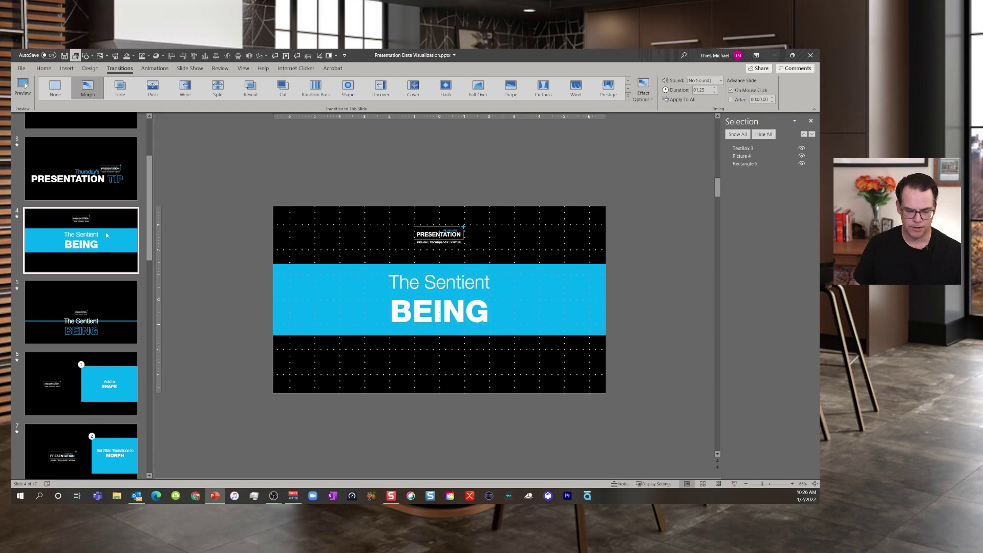
key("ctrl+d")
left_click(119, 229)
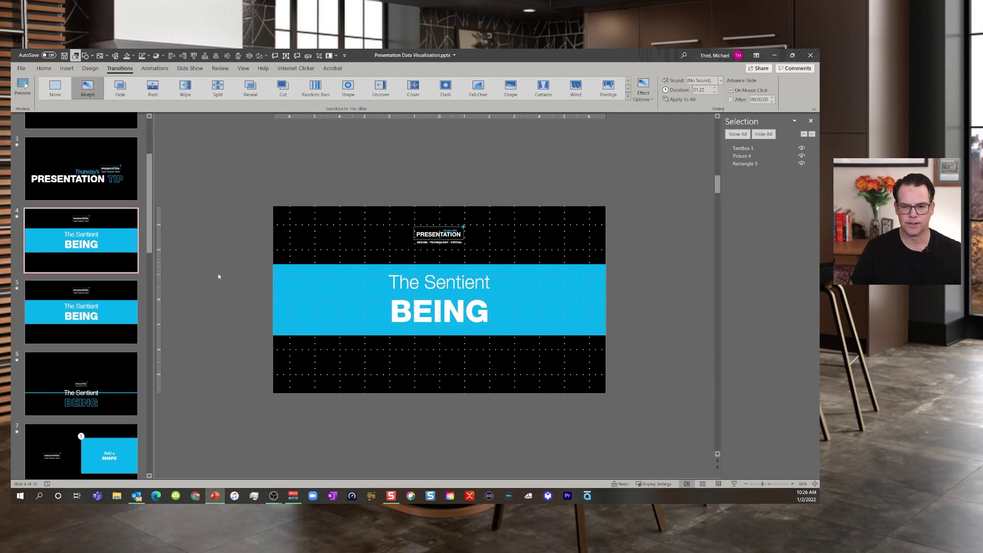
Adjust the blue band's height with Shift+arrow keys until it is slightly taller.
left_click(736, 164)
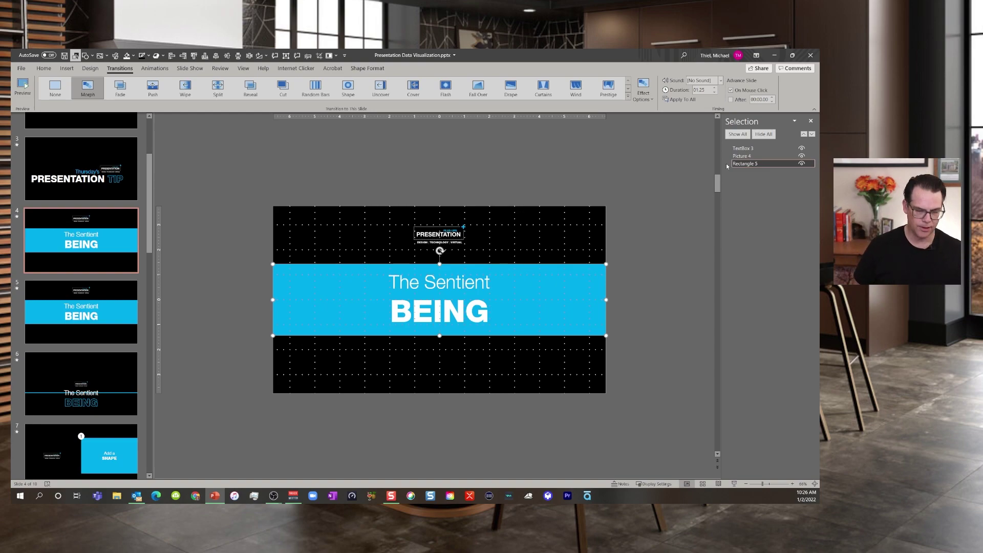
key("shift+Up")
key("shift+Up")
key("shift+Up")
key("shift+Up")
key("shift+Up")
key("shift+Up")
key("shift+Up")
key("shift+Up")
key("shift+Up")
key("shift+Up")
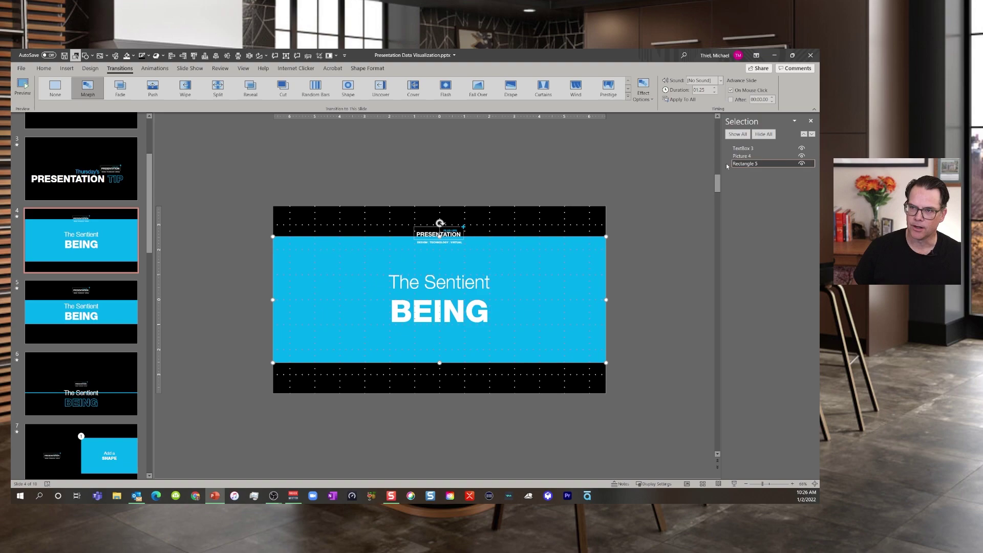
key("shift+Down")
key("shift+Down")
key("shift+Down")
key("shift+Down")
key("shift+Down")
key("shift+Down")
key("shift+Down")
key("shift+Down")
key("shift+Down")
key("shift+Down")
key("shift+Up")
key("shift+Up")
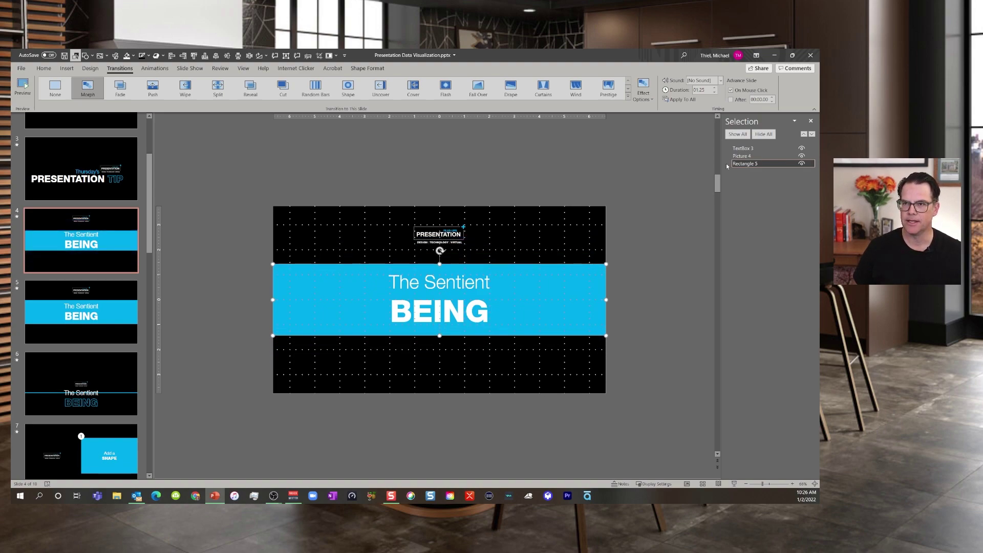
key("shift+Up")
key("shift+Up")
key("shift+Up")
key("shift+Up")
key("shift+Up")
key("shift+Up")
key("shift+Up")
key("shift+Up")
key("shift+Up")
key("shift+Up")
key("shift+Up")
key("shift+Up")
key("shift+Up")
key("shift+Up")
key("shift+Down")
key("shift+Down")
key("shift+Down")
key("shift+Down")
key("shift+Down")
key("shift+Down")
key("shift+Down")
key("shift+Down")
key("shift+Down")
key("shift+Down")
key("shift+Down")
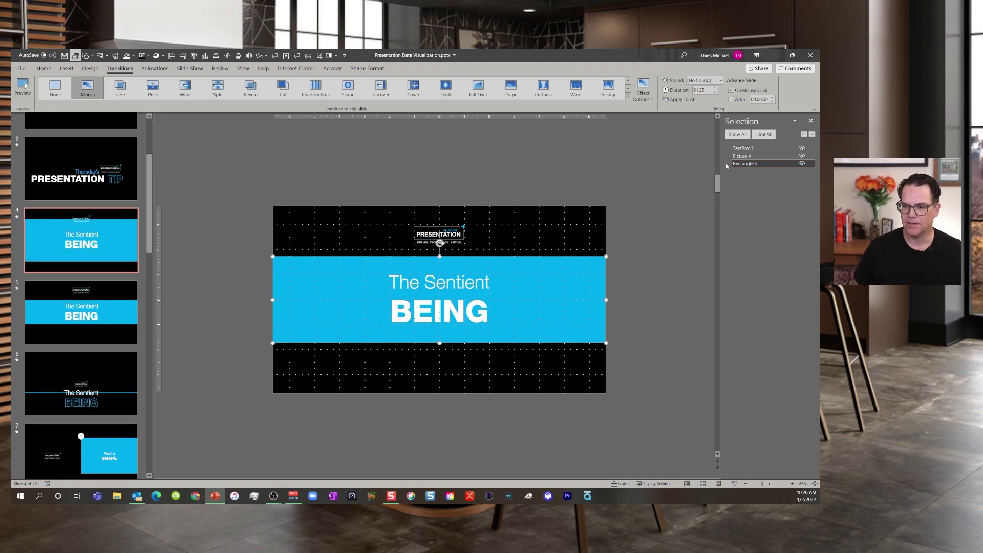
key("shift+Down")
key("shift+Down")
key("shift+Down")
key("shift+Down")
key("shift+Down")
key("shift+Down")
key("shift+Down")
key("shift+Down")
key("shift+Up")
key("shift+Up")
key("shift+Up")
key("shift+Up")
key("shift+Up")
key("shift+Up")
key("shift+Up")
key("shift+Up")
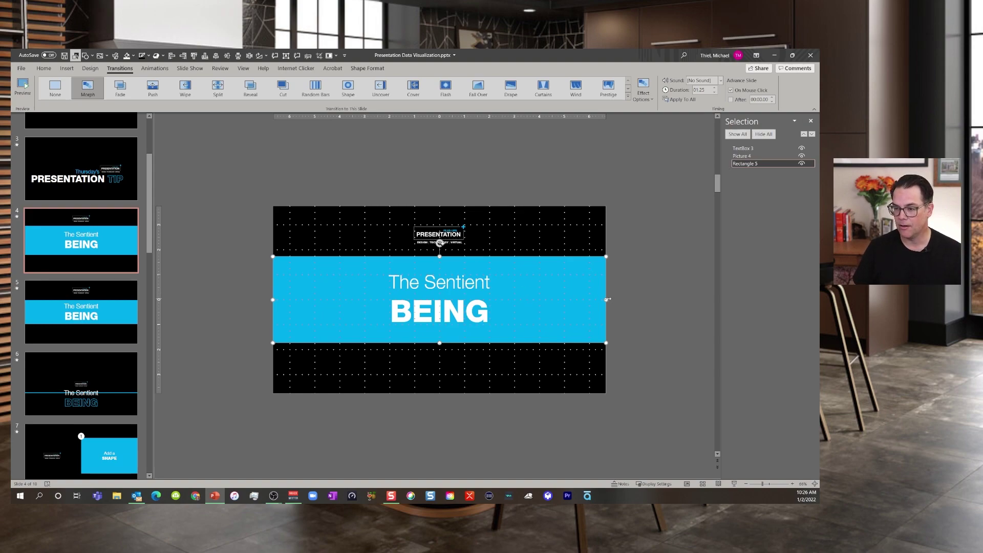
Test narrowing the blue band, undo it, and restore its full slide width.
left_click_drag(608, 299, 519, 302)
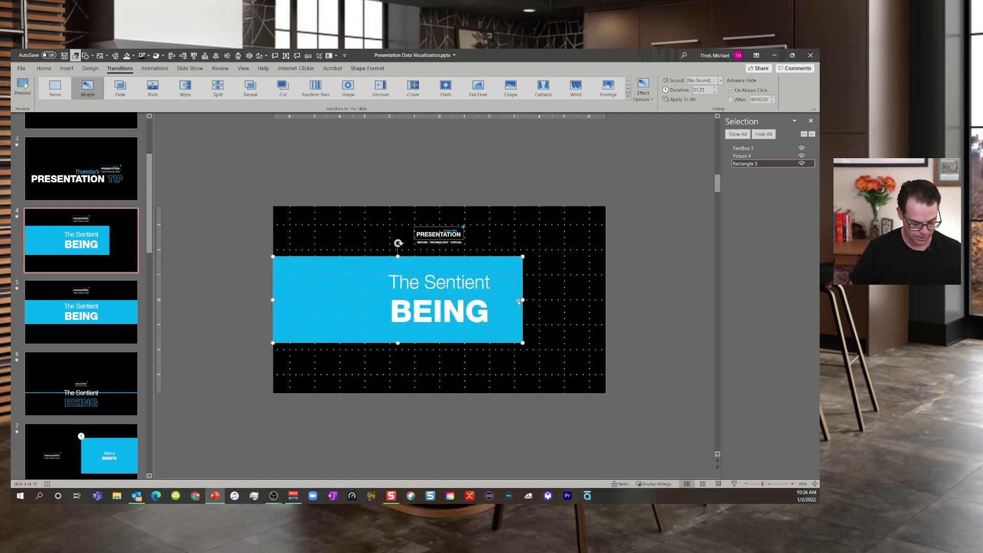
key("ctrl+z")
left_click(668, 215)
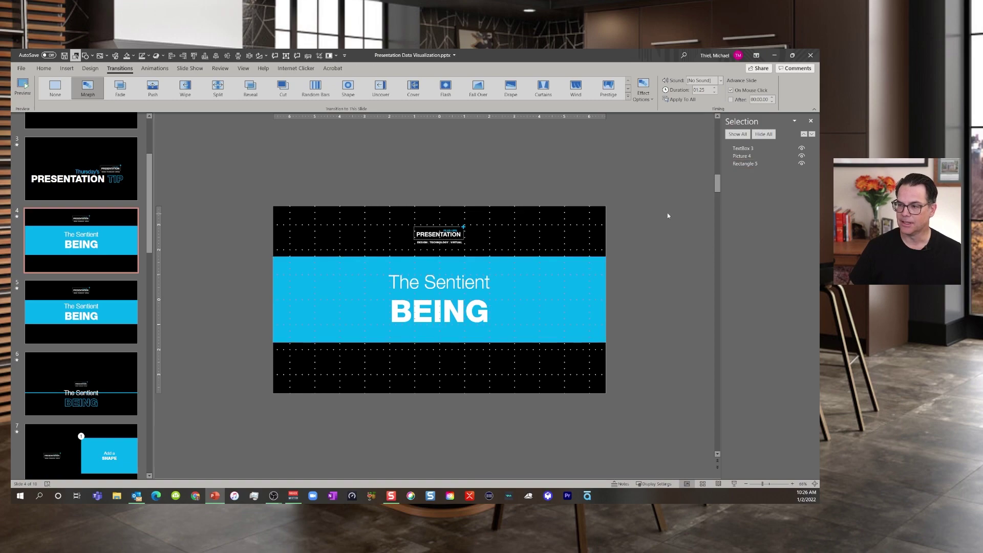
left_click(744, 164)
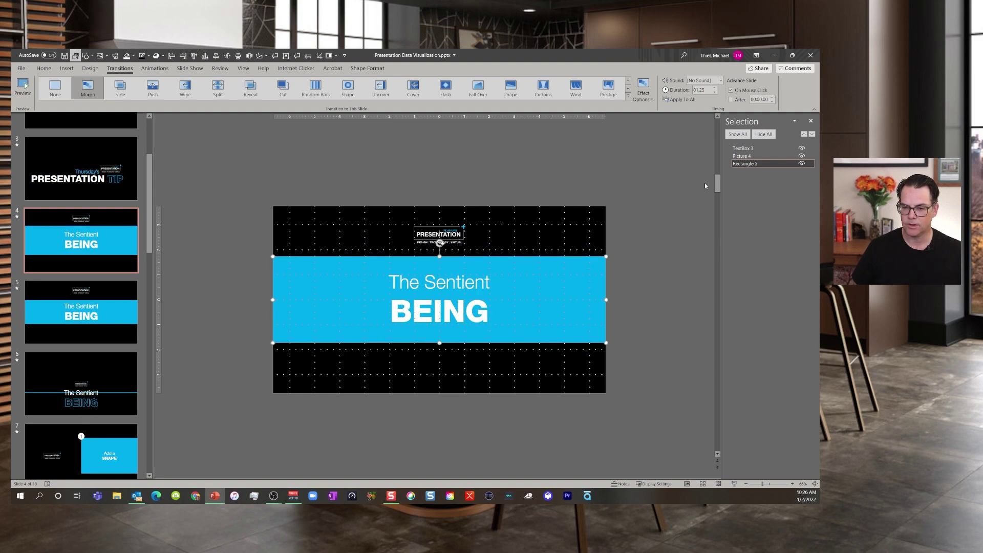
key("shift+Left")
key("shift+Left")
key("shift+Left")
key("shift+Left")
key("shift+Left")
key("shift+Left")
key("shift+Left")
key("shift+Left")
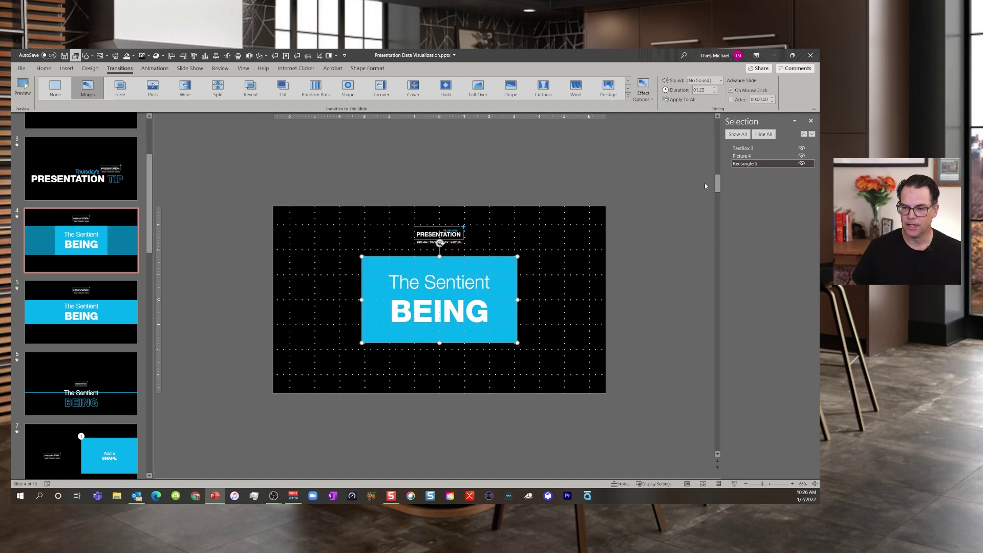
key("shift+Right")
key("shift+Right")
key("shift+Right")
key("shift+Right")
key("shift+Right")
key("shift+Right")
key("shift+Right")
key("shift+Right")
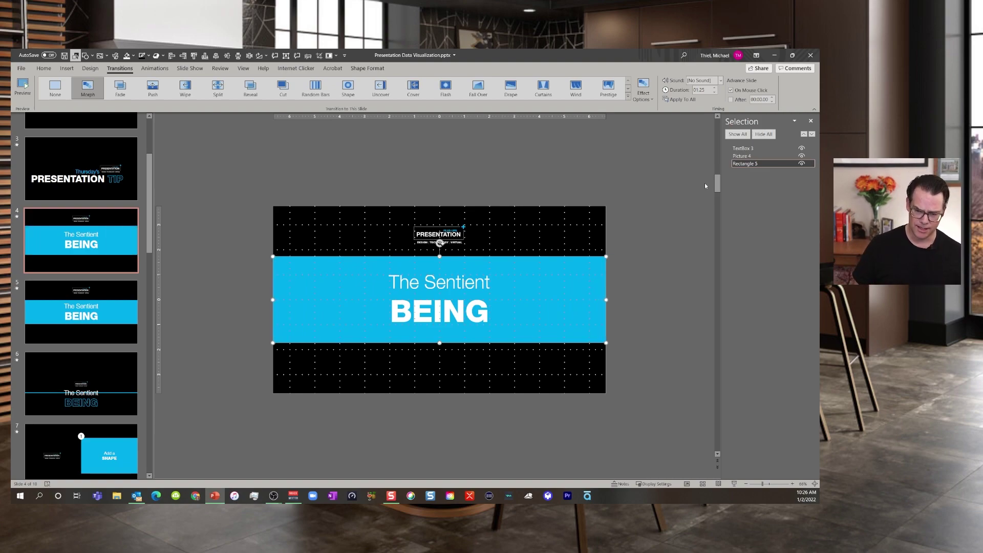
Delete the extra duplicate The Sentient BEING slide.
left_click(85, 266)
key("Delete")
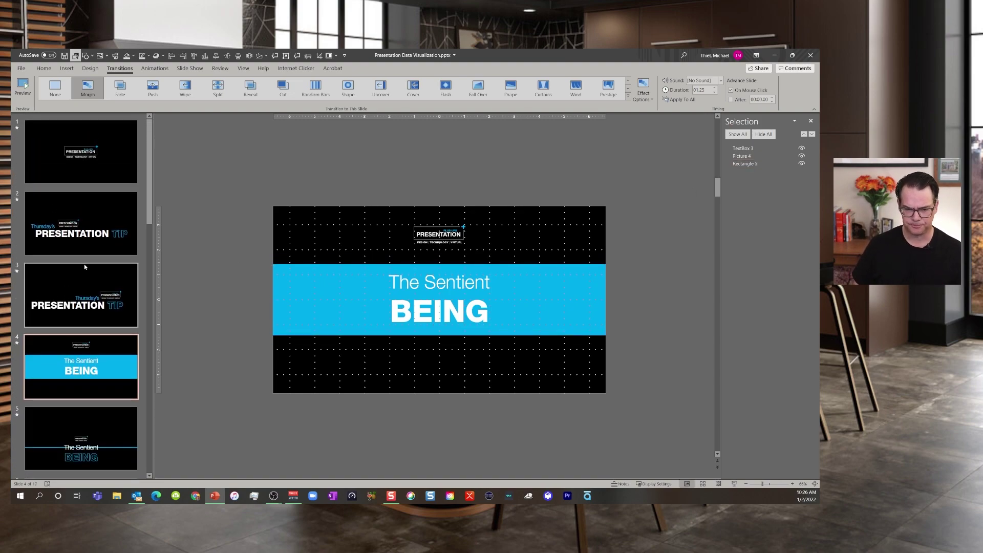
left_click(83, 265)
scroll(88, 270, "down", 3)
Hide and reshow slide 4's blue band, then return to the Thursday's title slide.
left_click(86, 264)
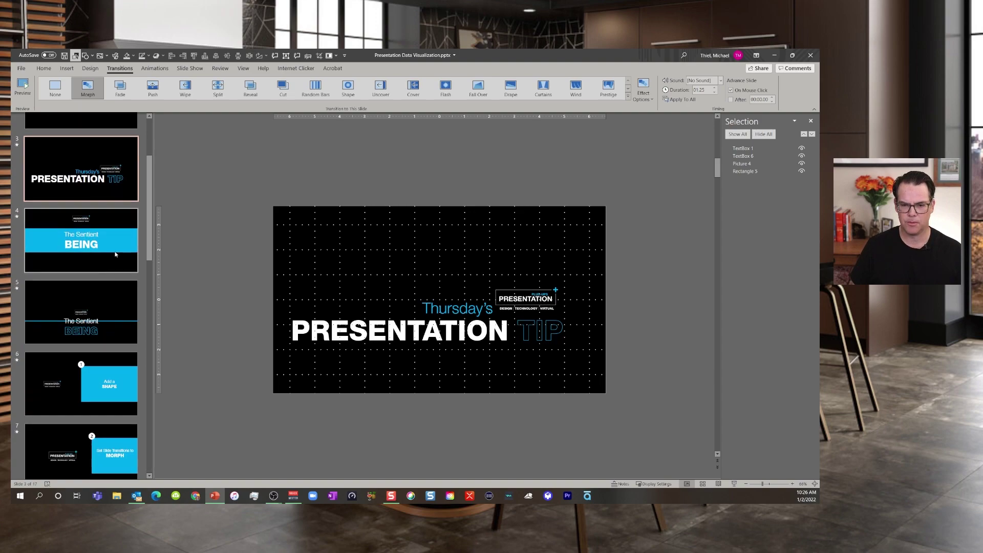
left_click(290, 322)
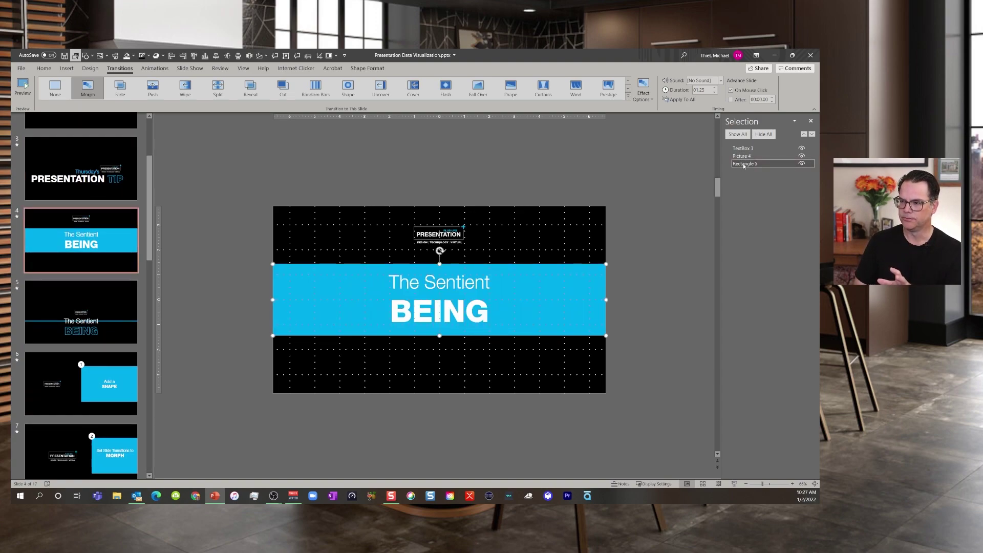
left_click(802, 164)
left_click(801, 163)
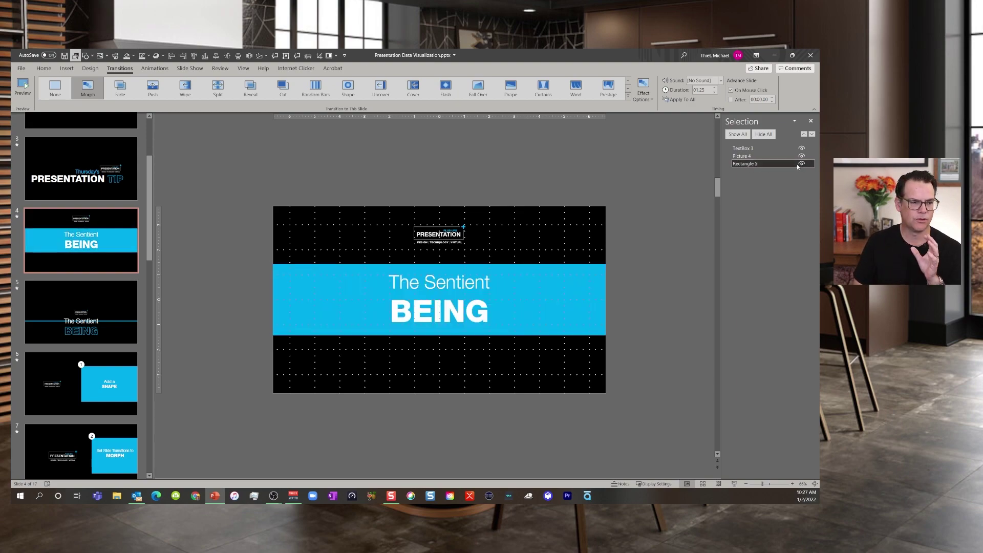
left_click(798, 165)
left_click(802, 164)
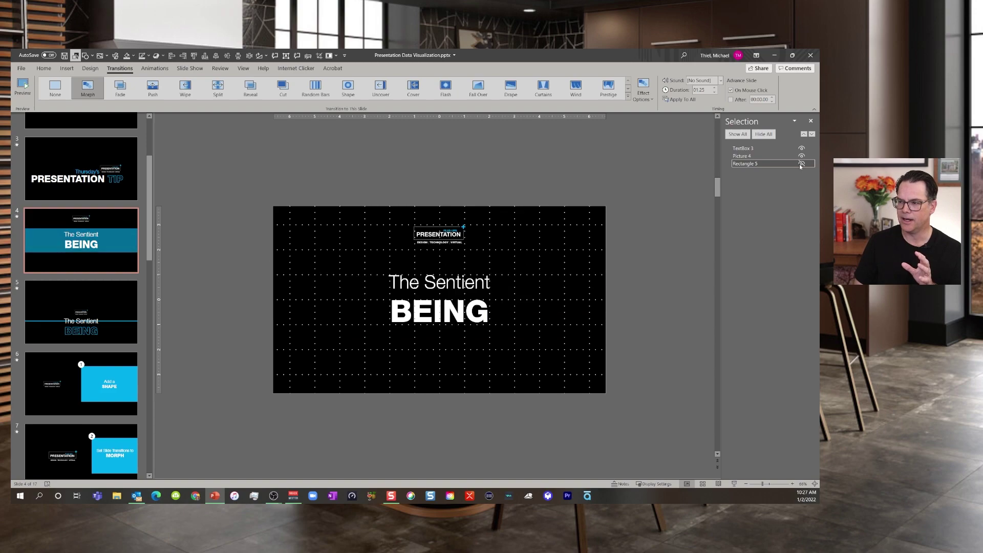
left_click(802, 164)
left_click(45, 200)
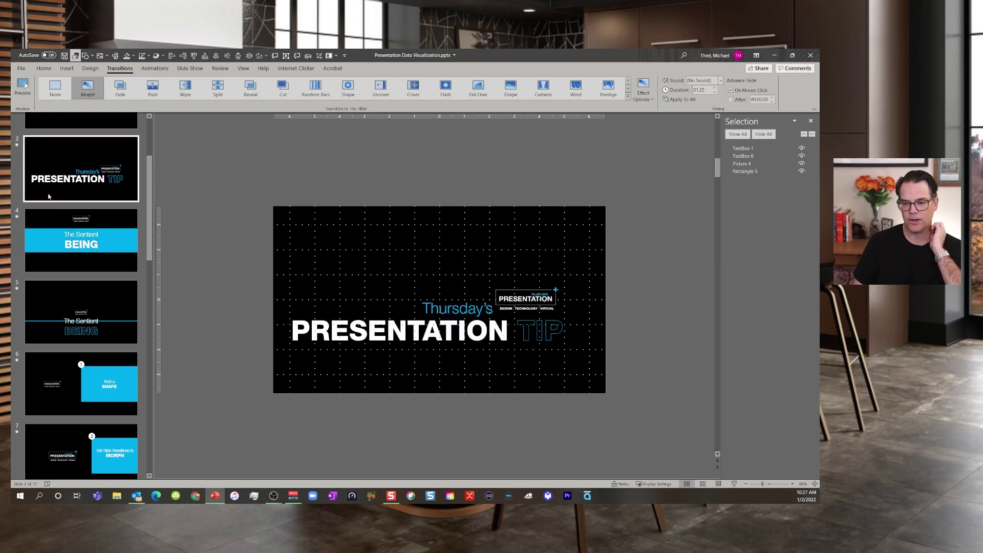
Test moving and hiding the black background rectangle while checking the logo and title text boxes.
left_click(747, 171)
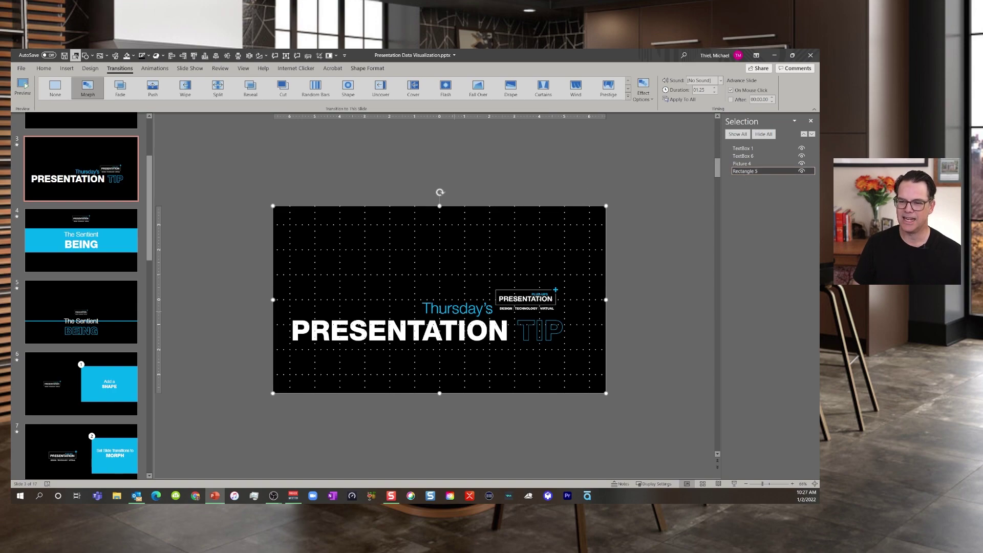
left_click_drag(369, 267, 306, 270)
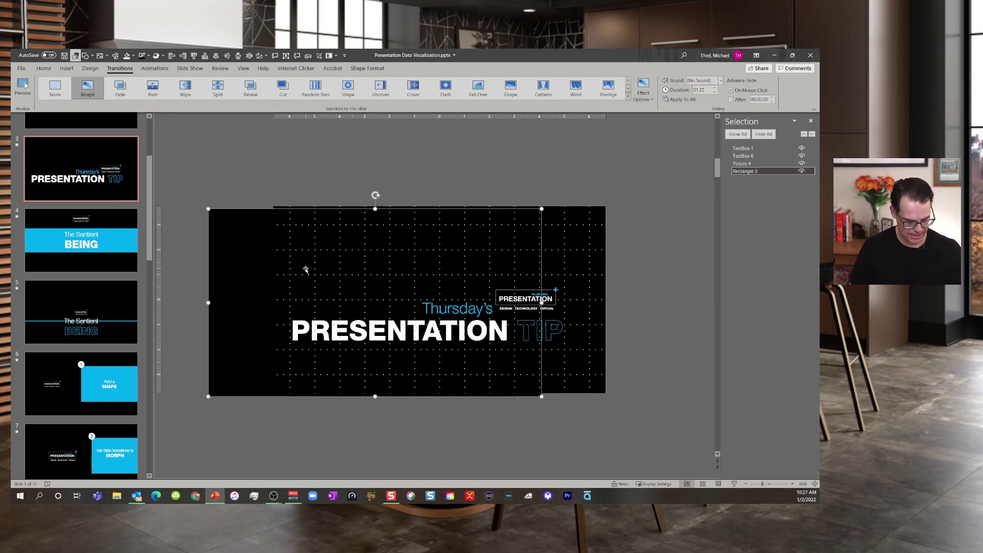
key("Escape")
key("Escape")
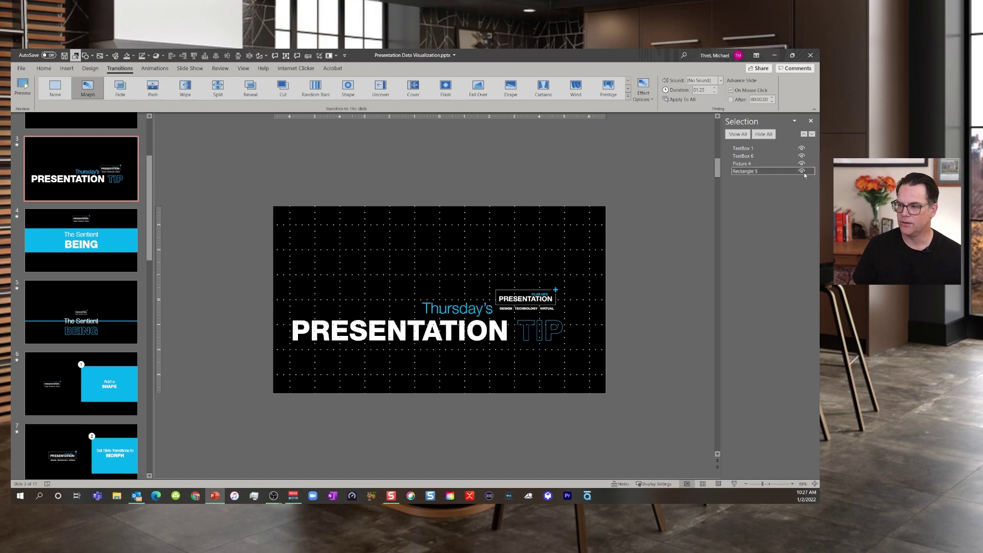
left_click(802, 171)
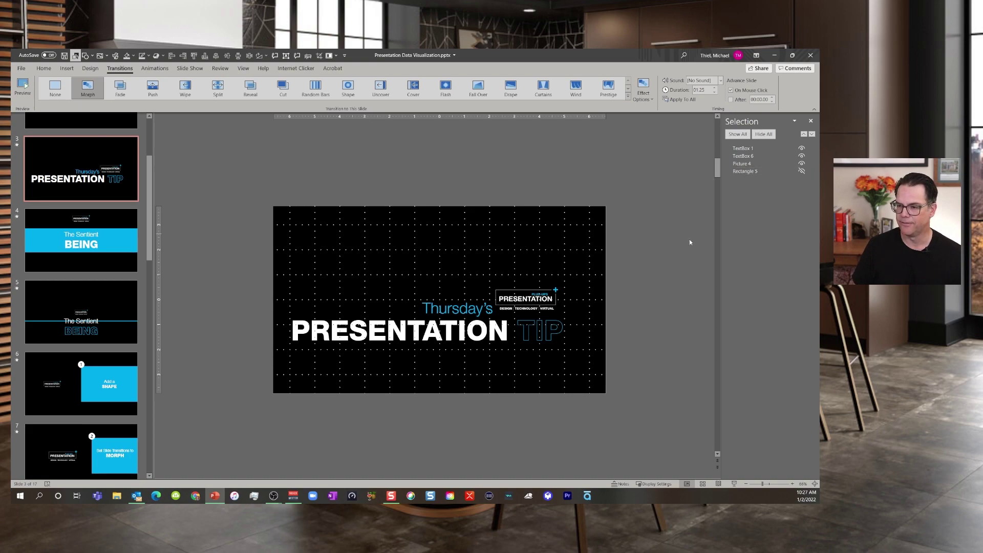
left_click(523, 302)
left_click(458, 308)
left_click(466, 331)
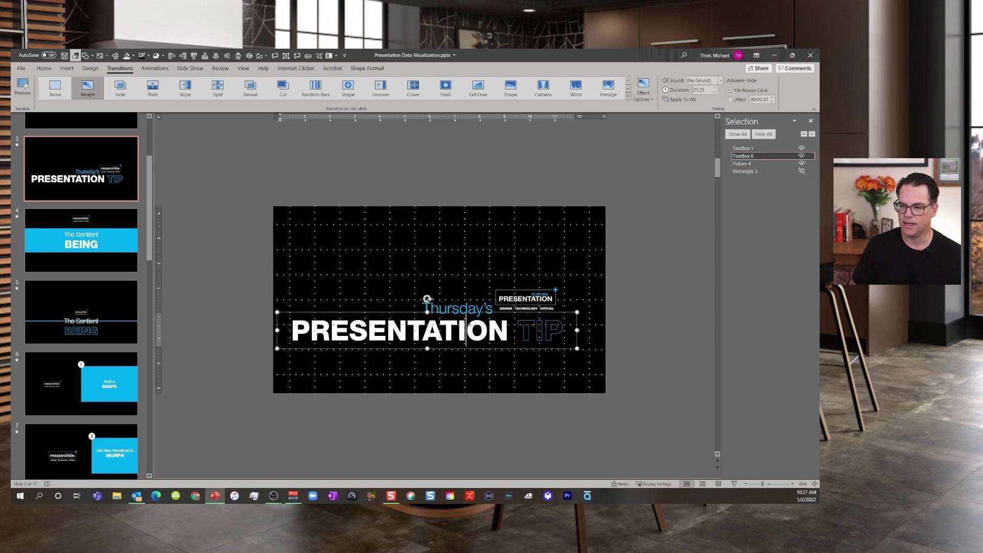
left_click(682, 263)
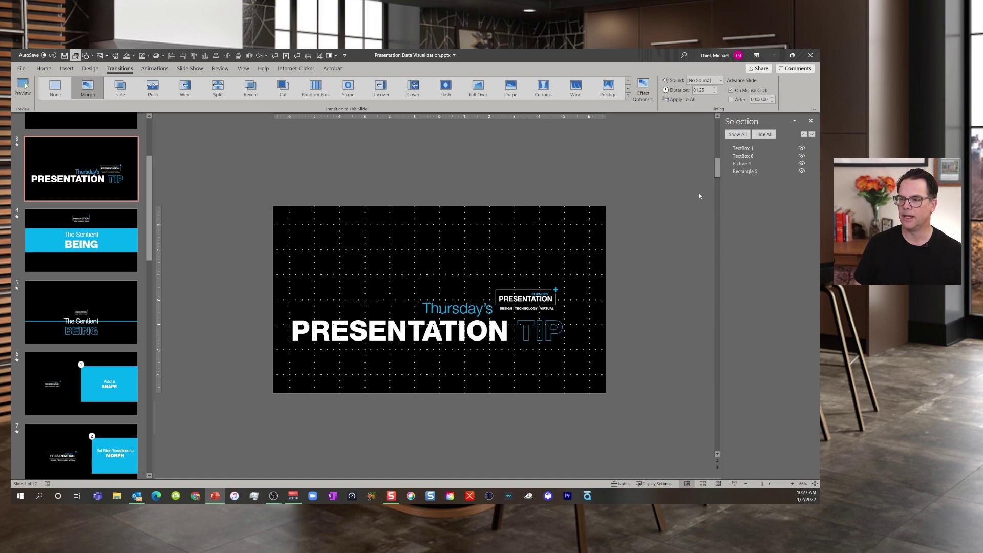
Make the black rectangle visible again, keep it behind the text, and move to slide 4.
left_click(597, 227)
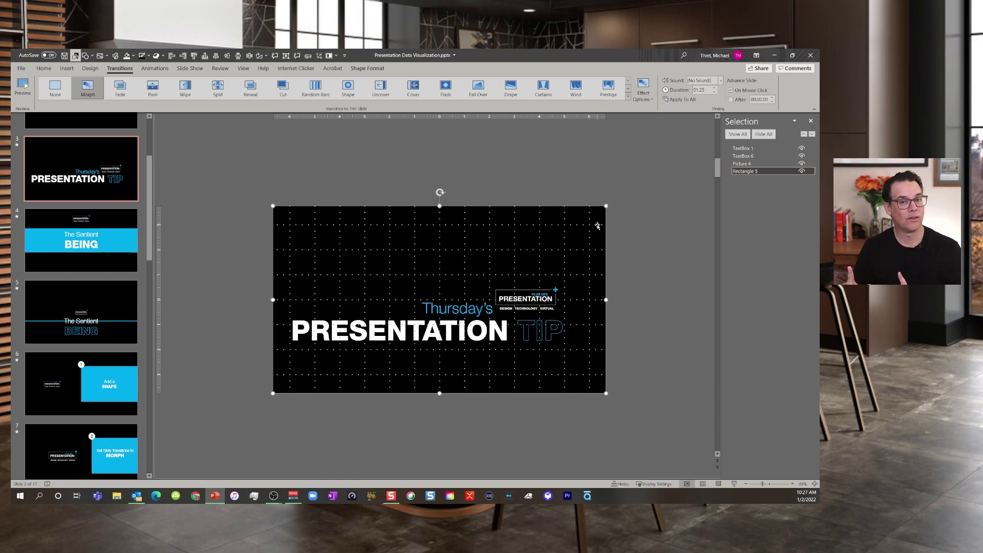
left_click(648, 238)
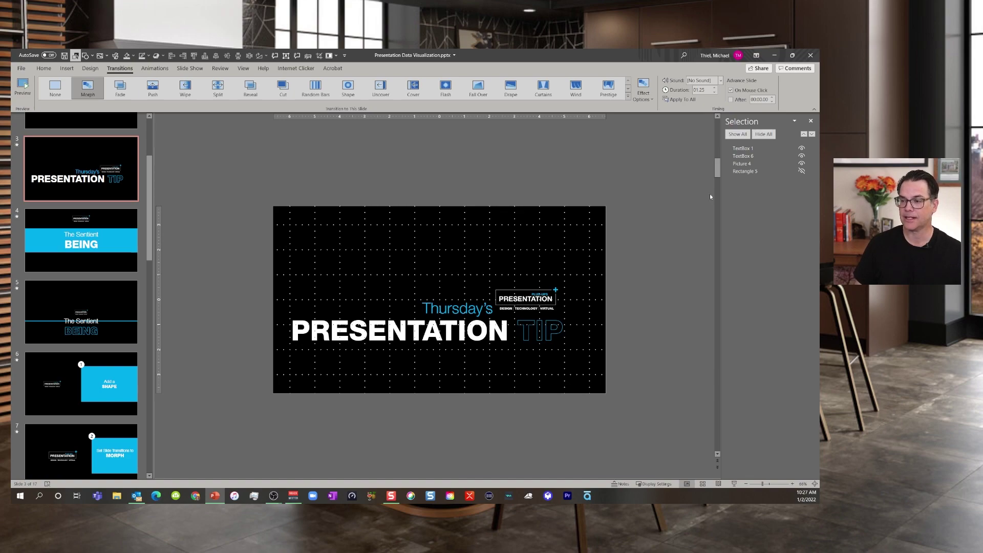
left_click(802, 171)
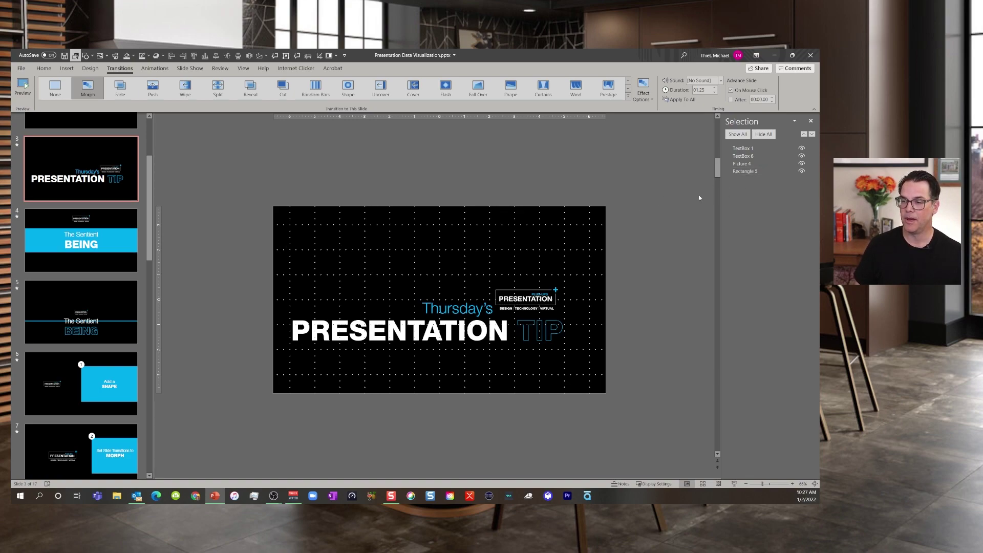
left_click(584, 223)
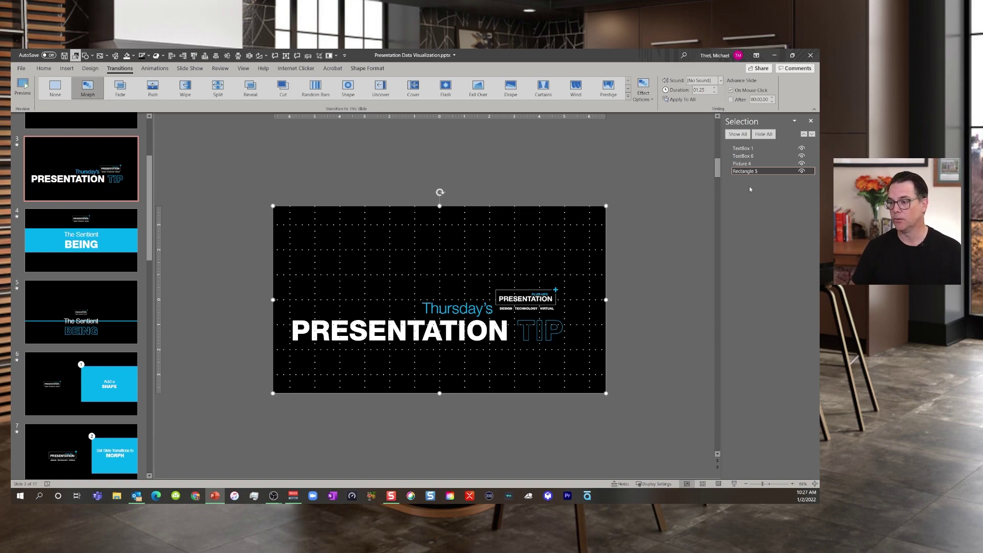
left_click_drag(747, 148, 747, 176)
left_click(627, 260)
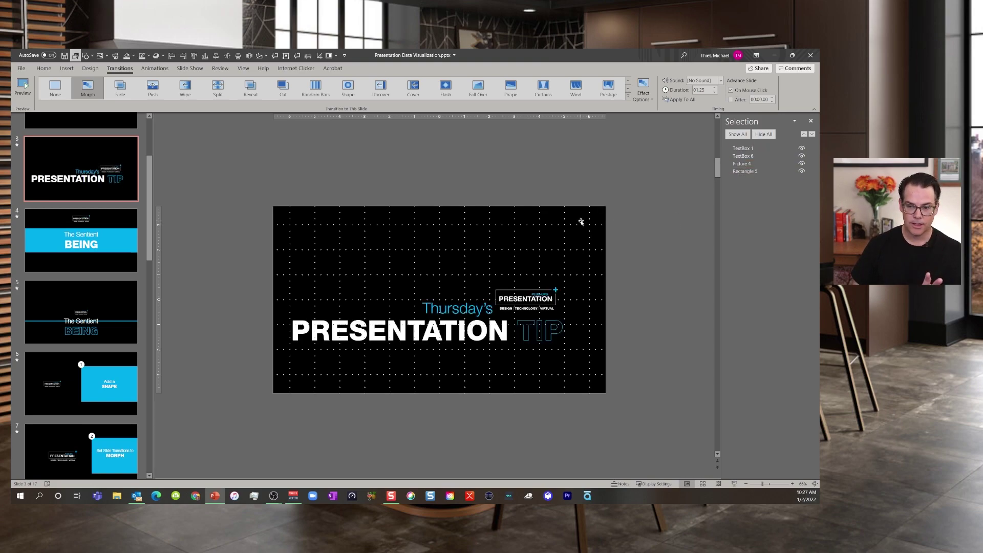
left_click(535, 231)
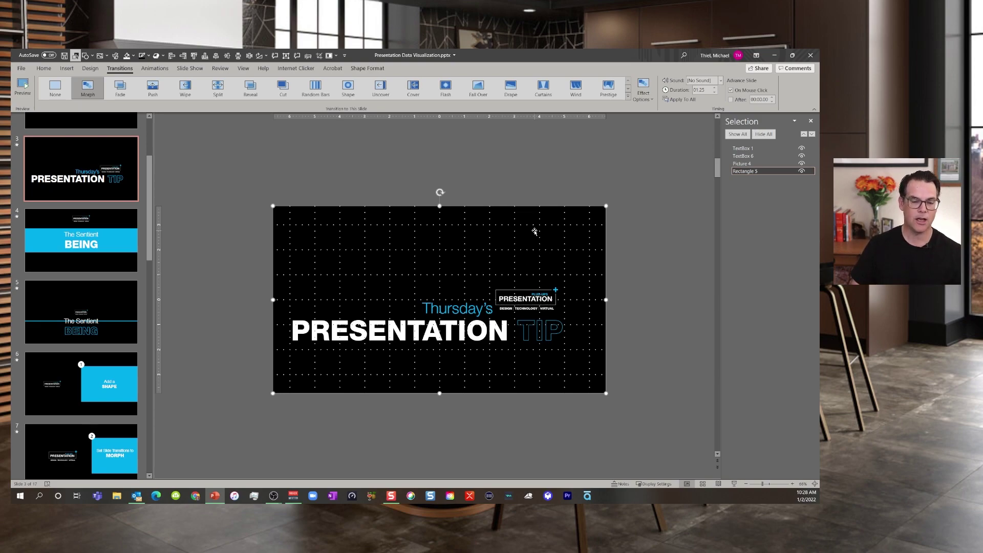
key("Page_Down")
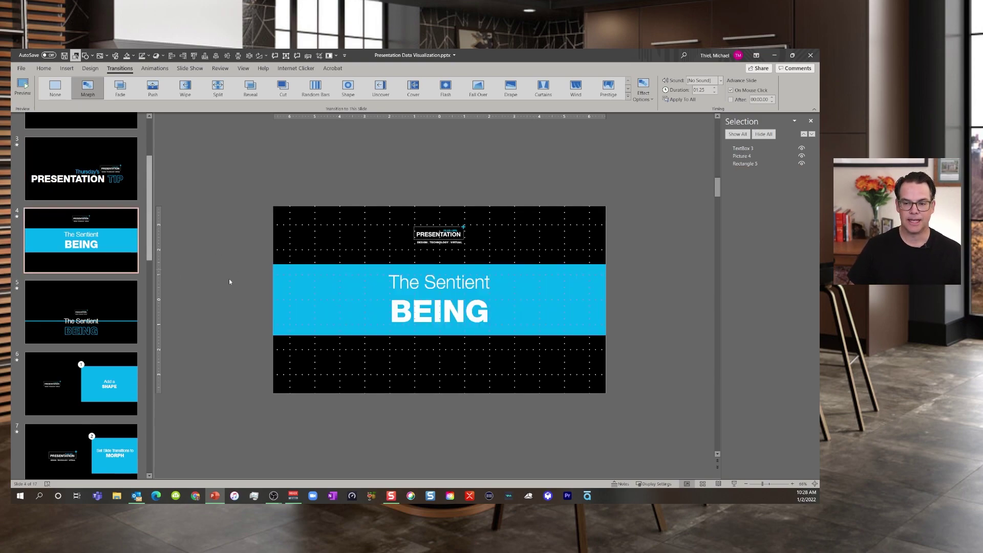
On slide 5, shrink the blue bar's height down to a thin line.
left_click(312, 300)
left_click(124, 295)
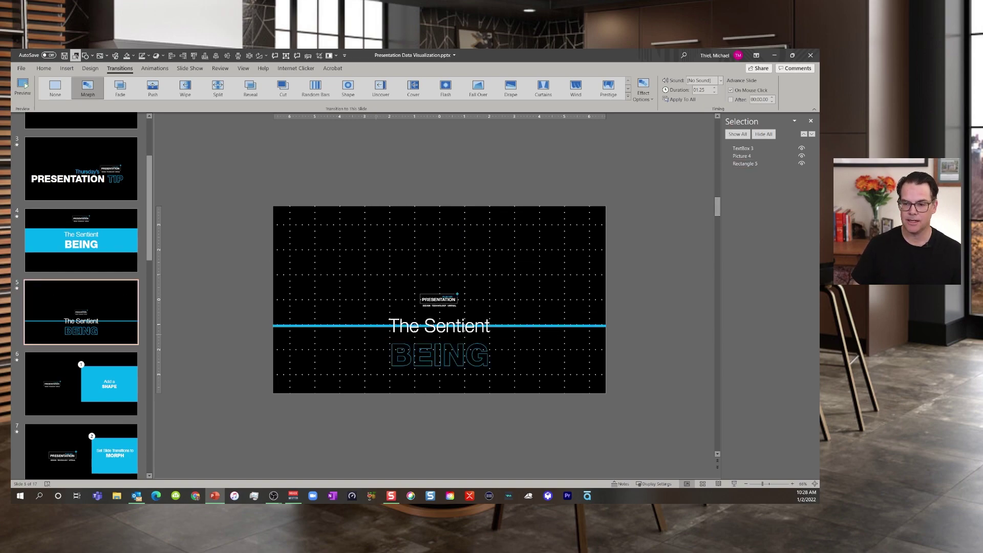
left_click(740, 164)
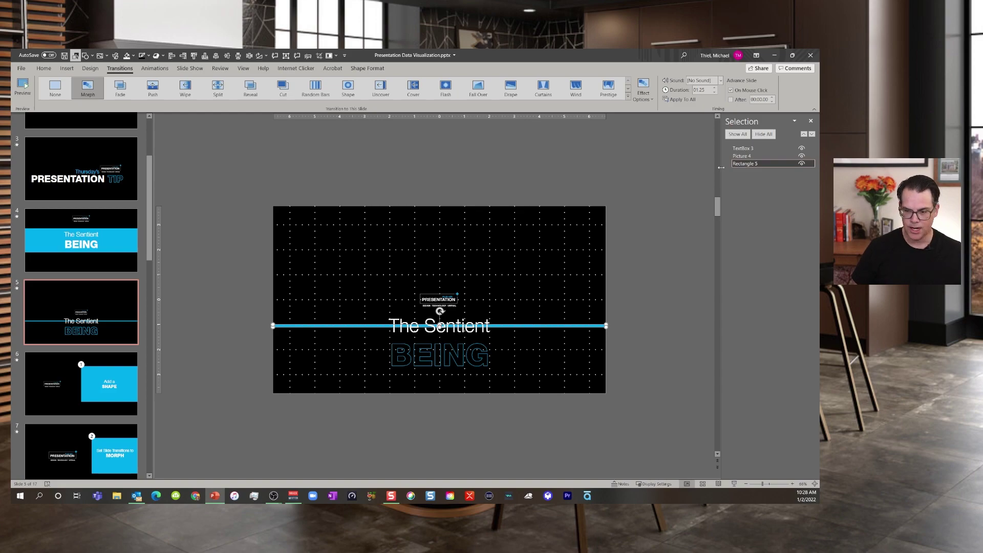
key("shift+Up")
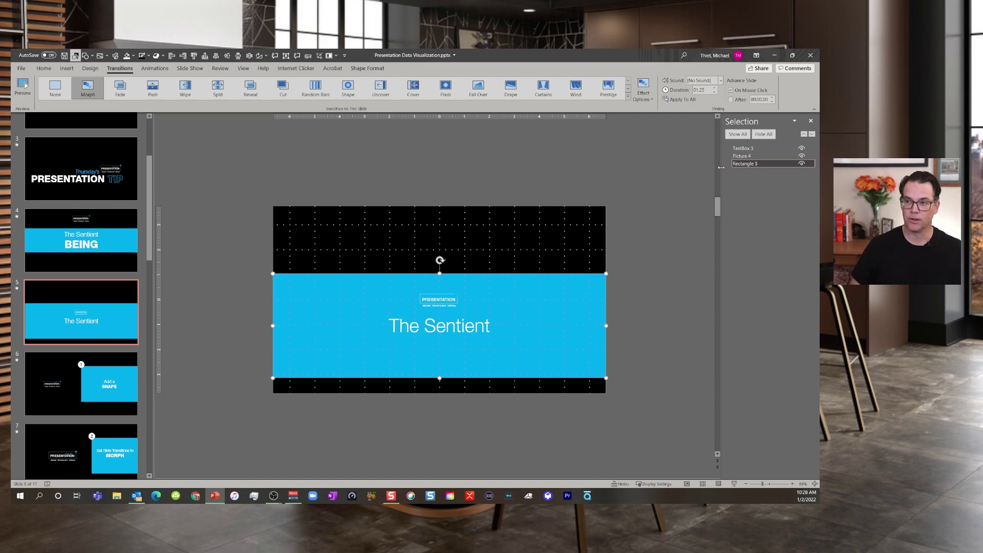
key("shift+Down")
key("shift+Down")
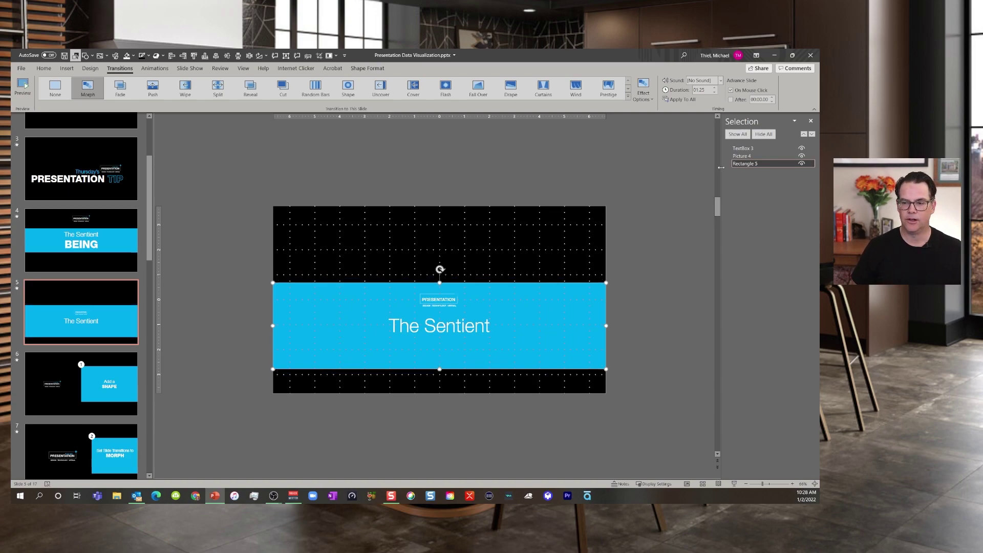
key("shift+Down")
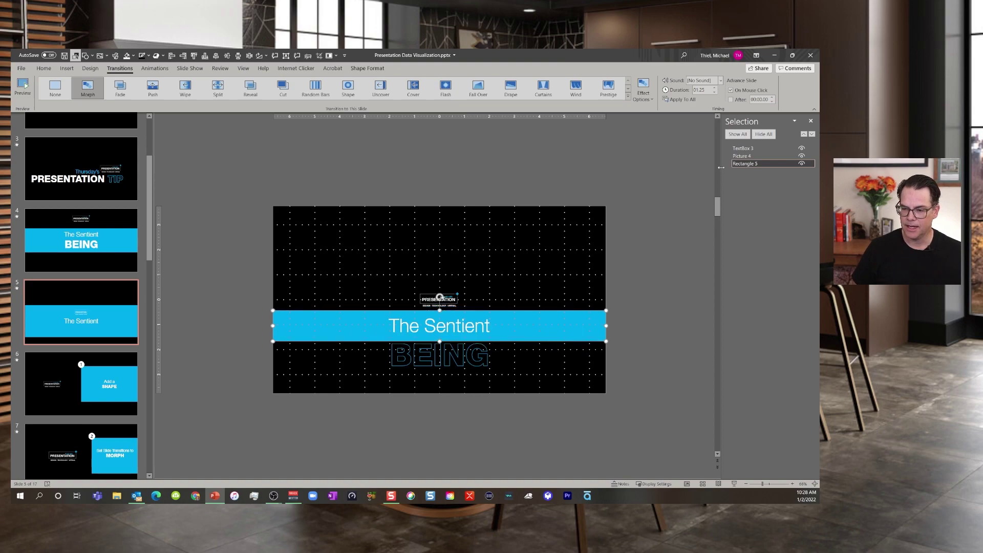
key("shift+Down")
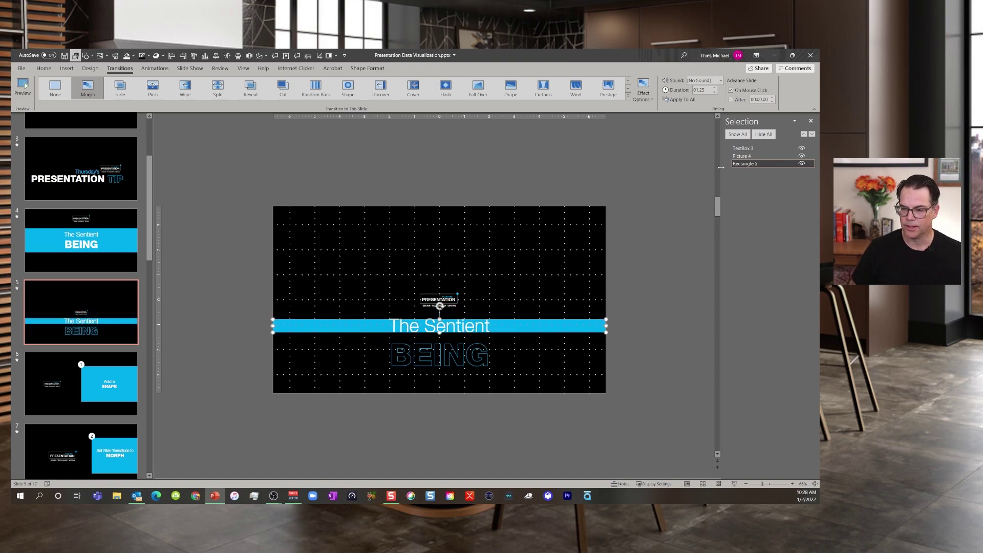
key("shift+Down")
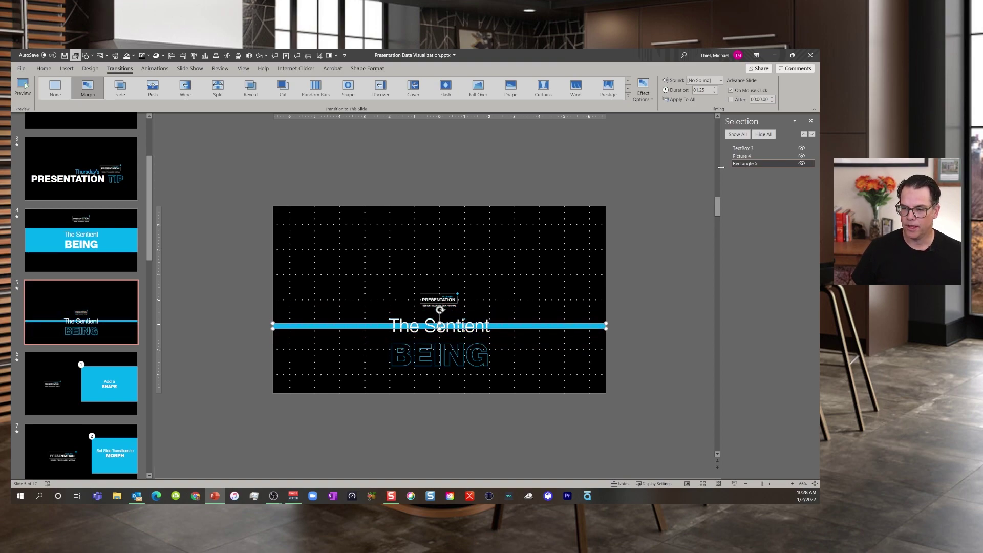
Nudge the thin blue line up and down until it runs through The Sentient heading.
key("Up")
key("Up")
key("Up")
key("Up")
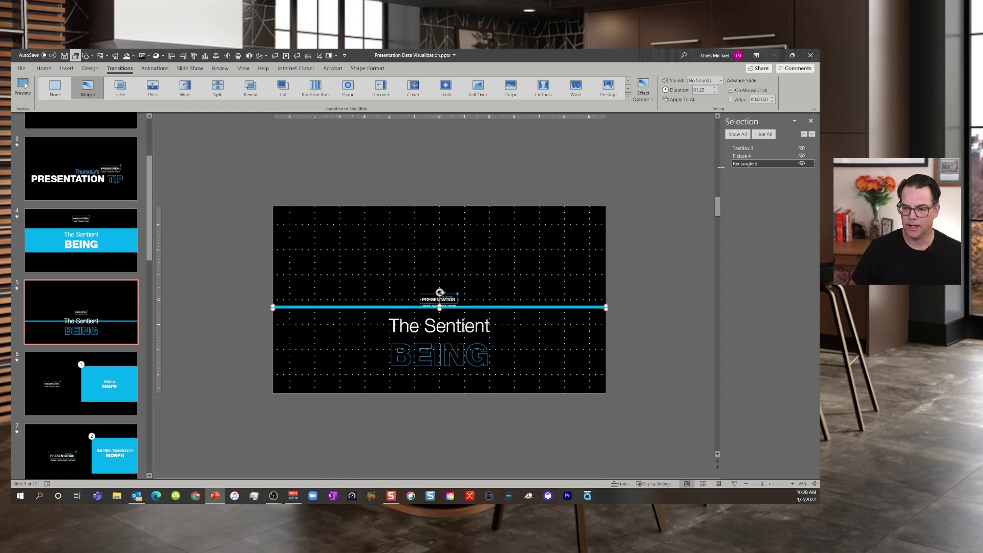
key("Down")
key("Down")
key("Down")
key("Down")
key("Up")
key("Up")
key("Up")
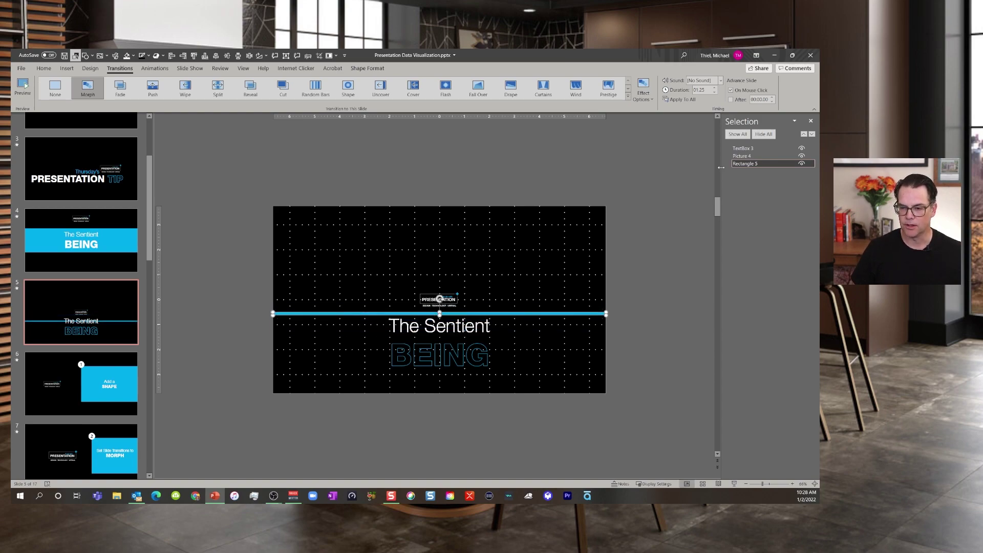
key("Down")
key("Down")
key("Down")
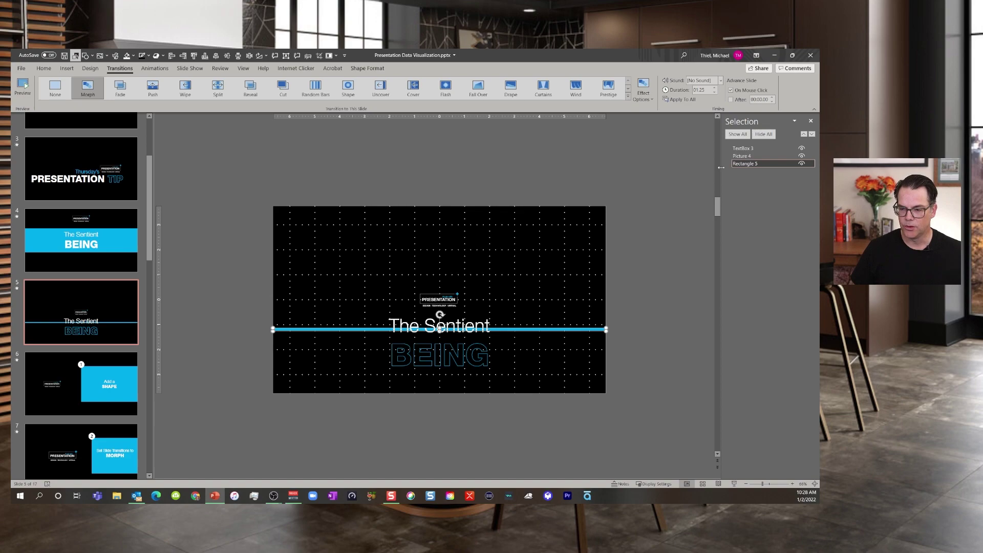
key("Up")
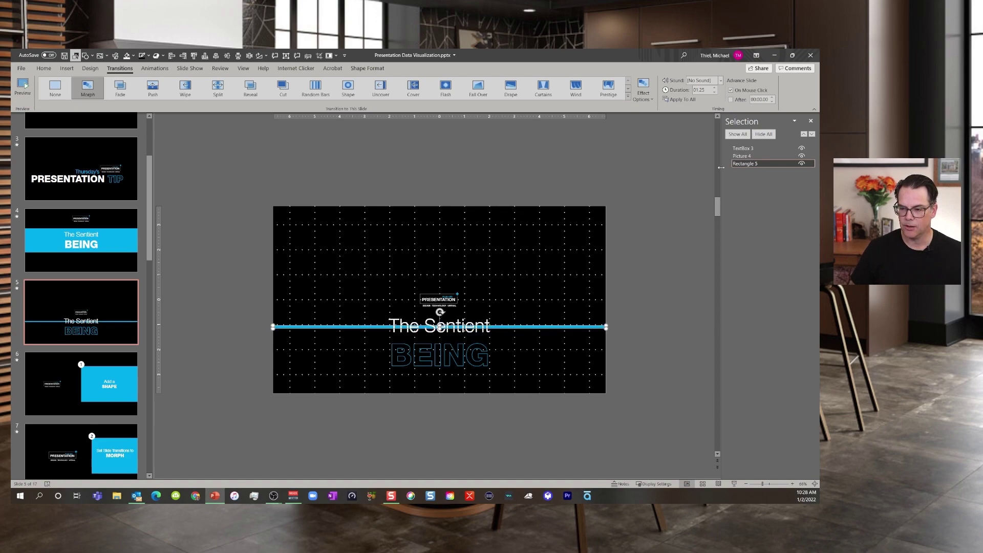
key("Down")
key("Up")
key("Down")
key("Up")
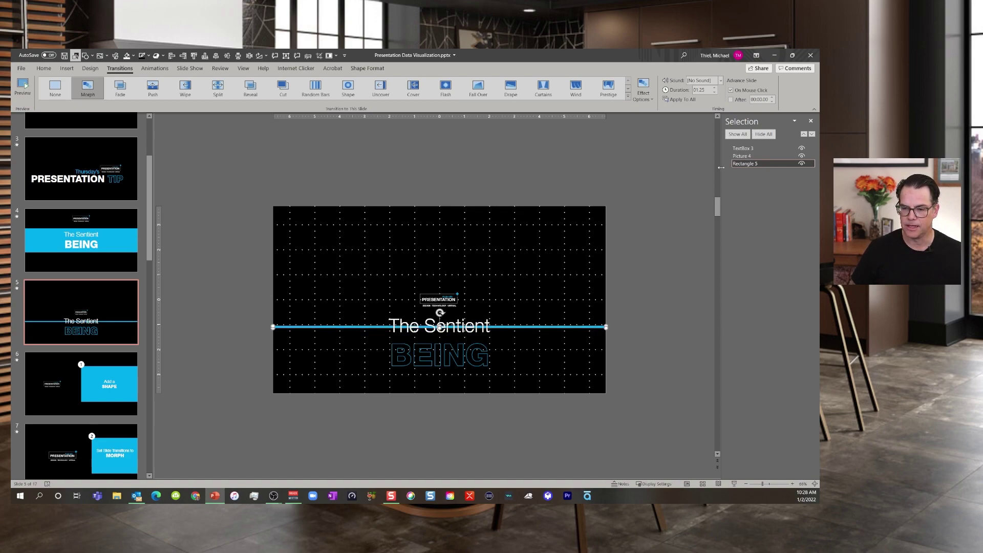
key("Down")
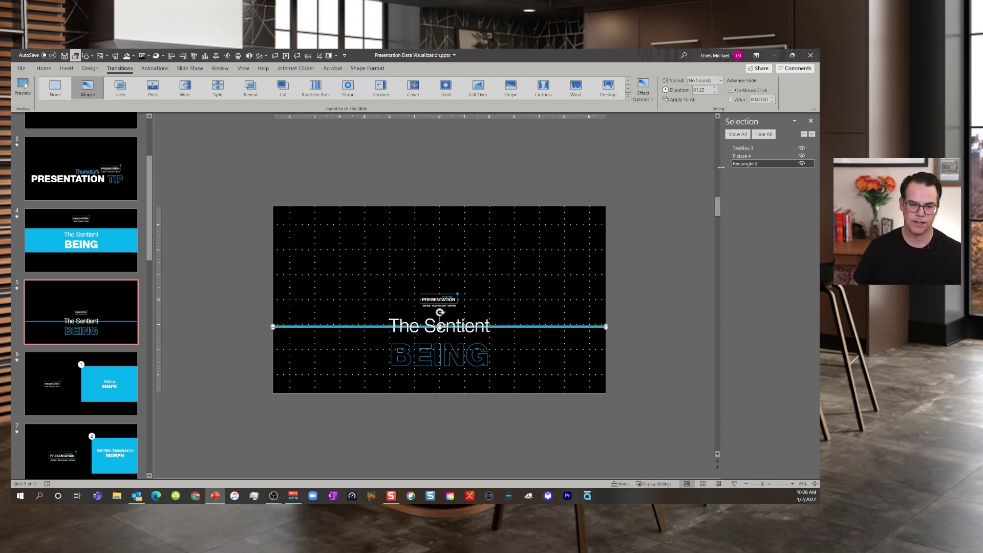
Inspect slide 6's rectangle, Add a SHAPE text and 1 badge, cancelling the icon picker unchanged.
left_click(204, 339)
left_click(81, 384)
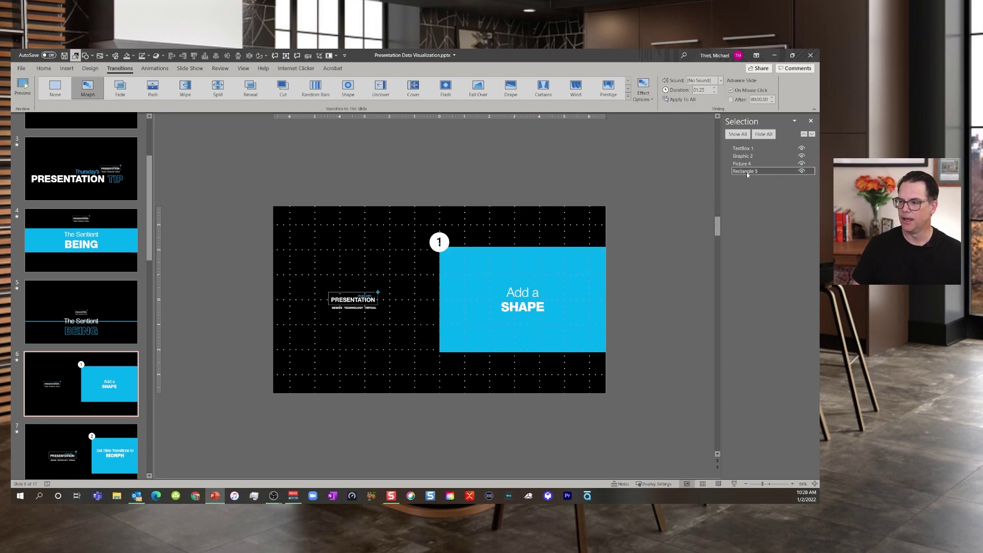
left_click(746, 172)
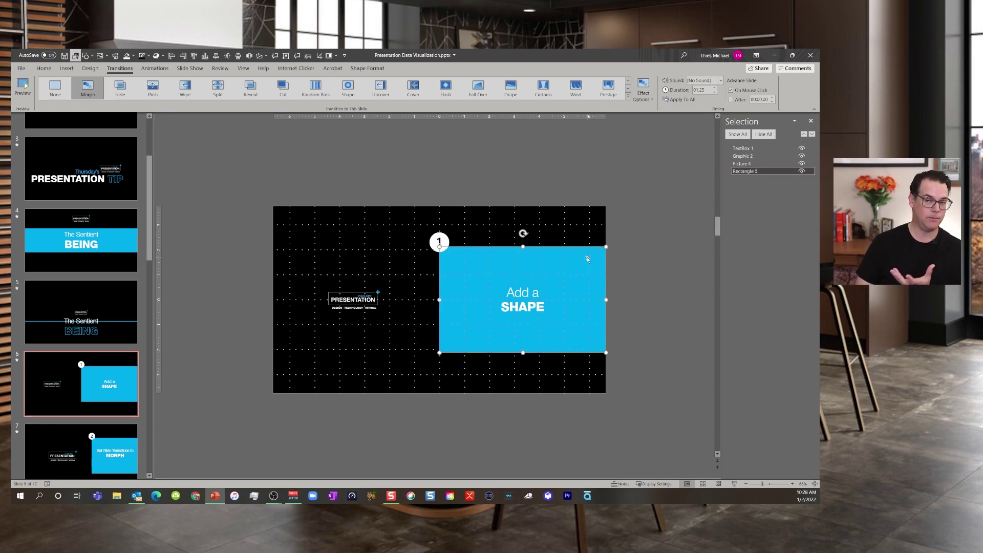
left_click(744, 148)
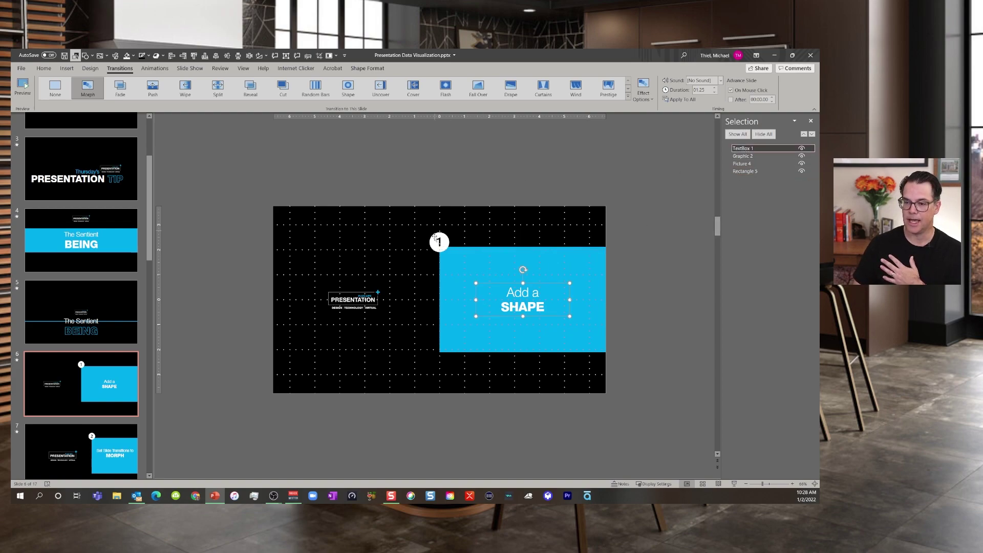
left_click(435, 238)
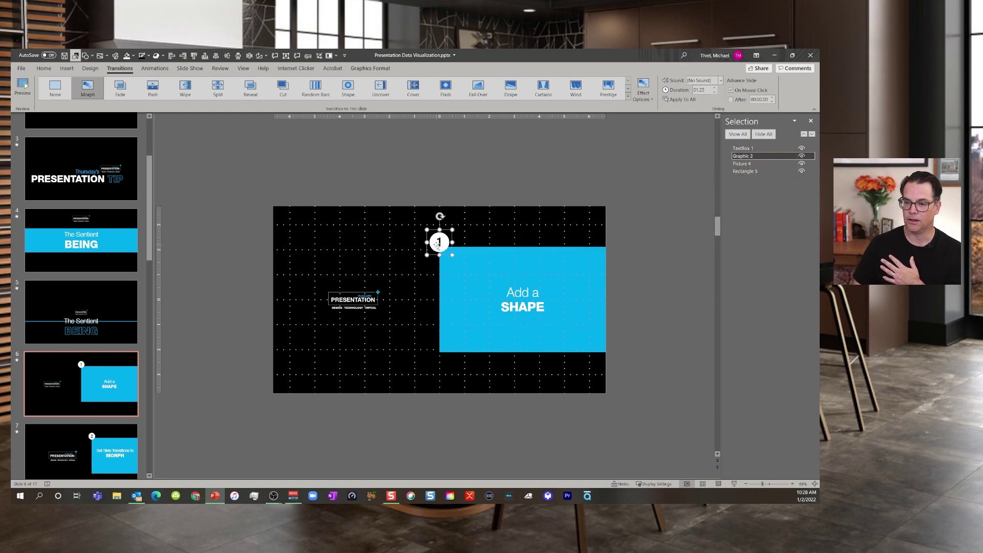
left_click(115, 56)
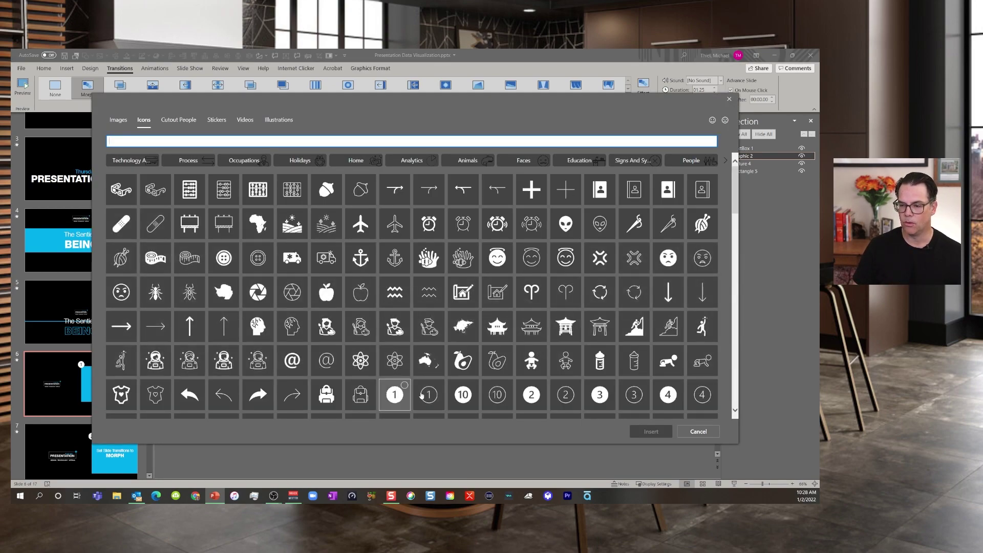
left_click(699, 432)
left_click(349, 298)
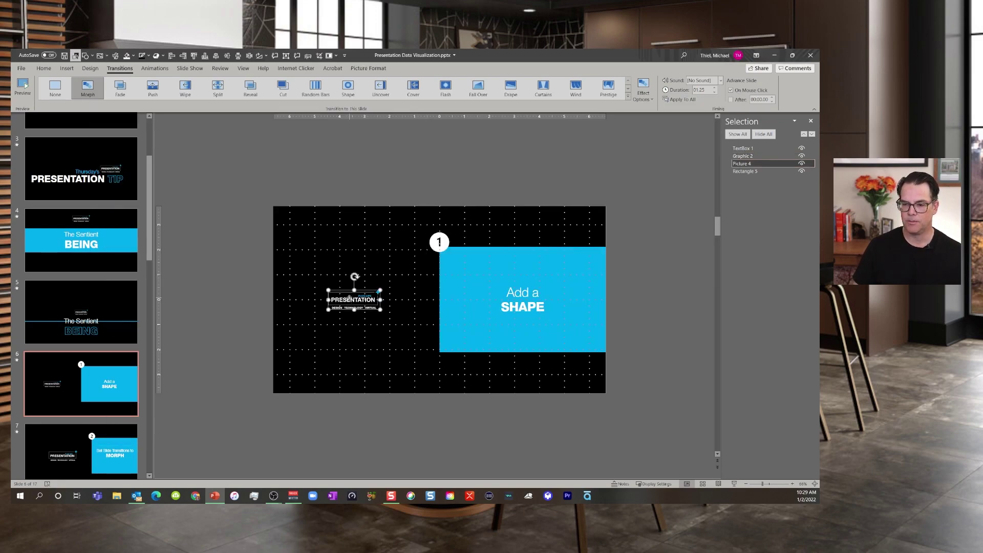
Check the PRESENTATION logo on slides 5 and 6, then scroll to the later slides.
left_click(81, 313)
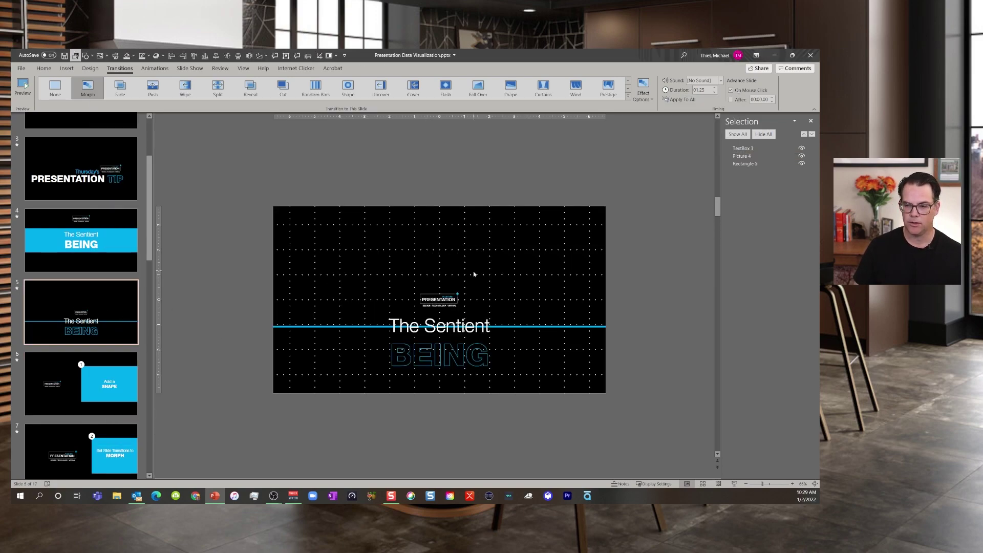
left_click(429, 299)
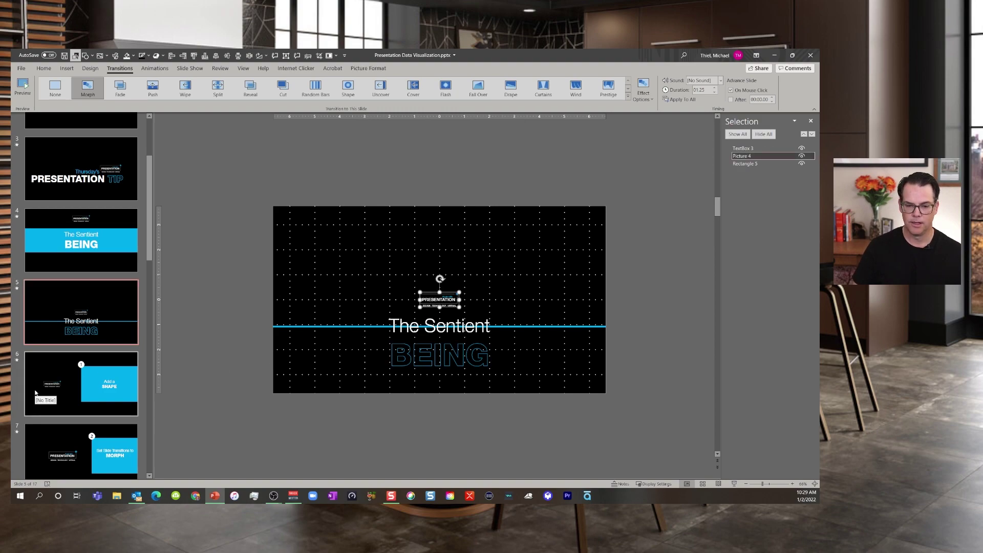
left_click(95, 374)
left_click(353, 298)
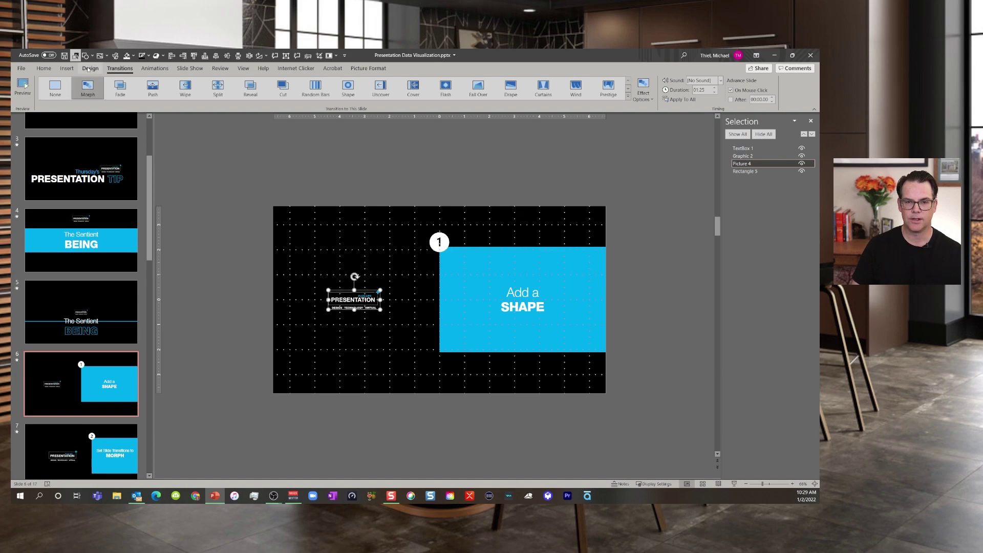
left_click(85, 384)
scroll(93, 286, "down", 3)
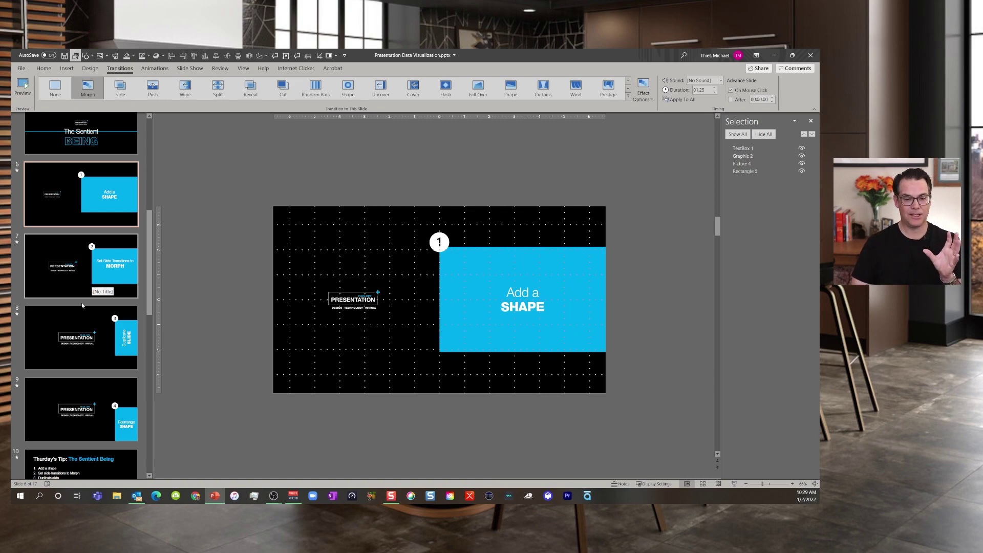
Compare slide 7's Set Slide Transitions to MORPH text with slide 8, ending on Duplicate SLIDE.
left_click(90, 334)
left_click(95, 275)
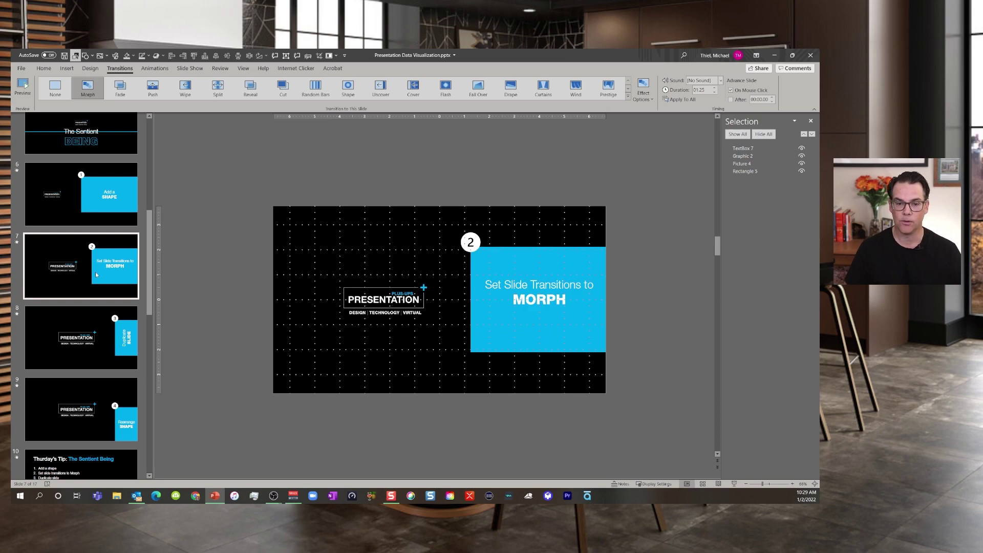
left_click(123, 340)
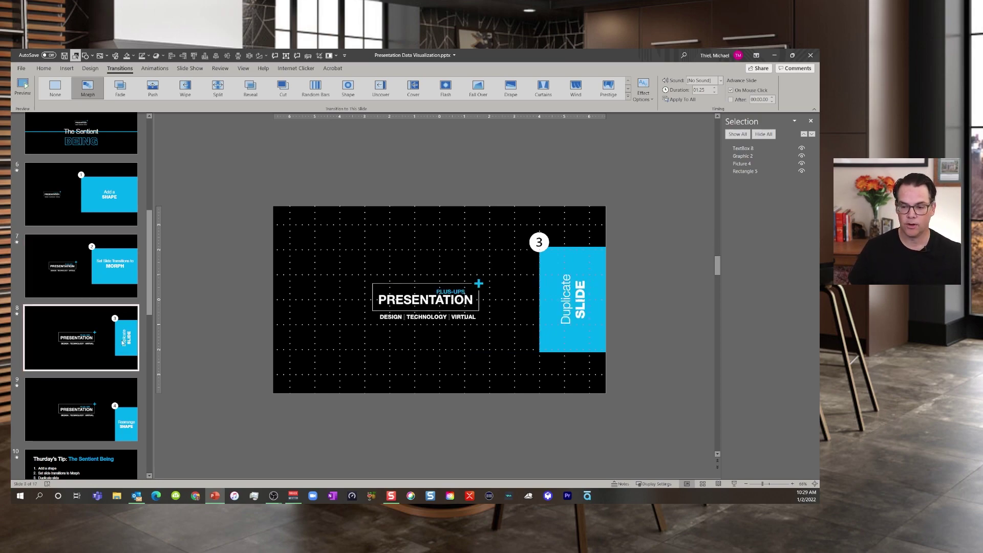
left_click(95, 287)
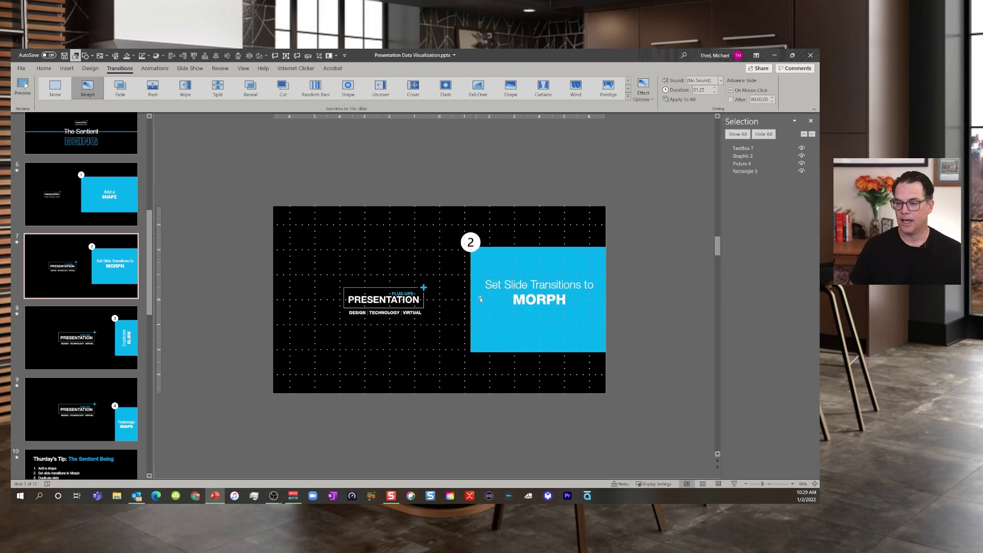
left_click(522, 284)
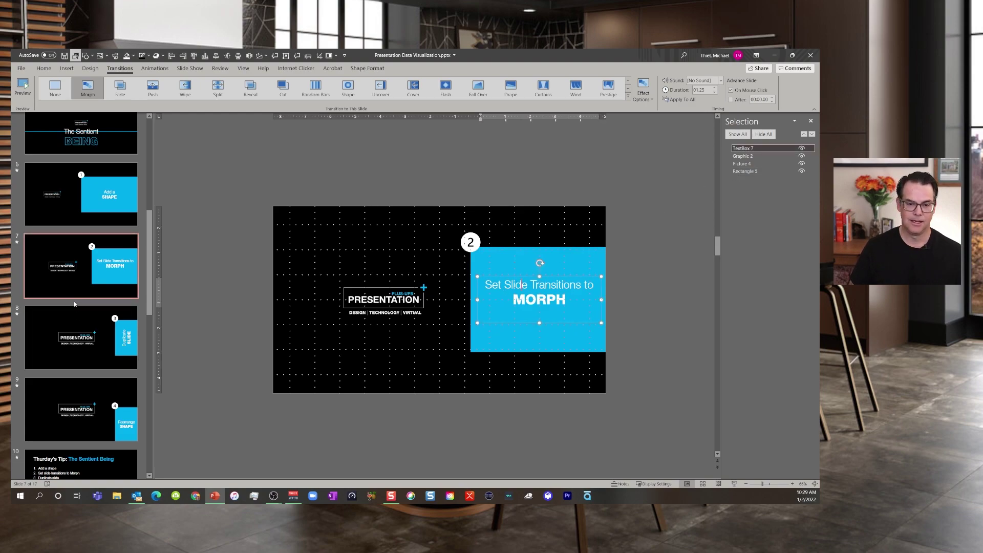
left_click(75, 341)
left_click(365, 333)
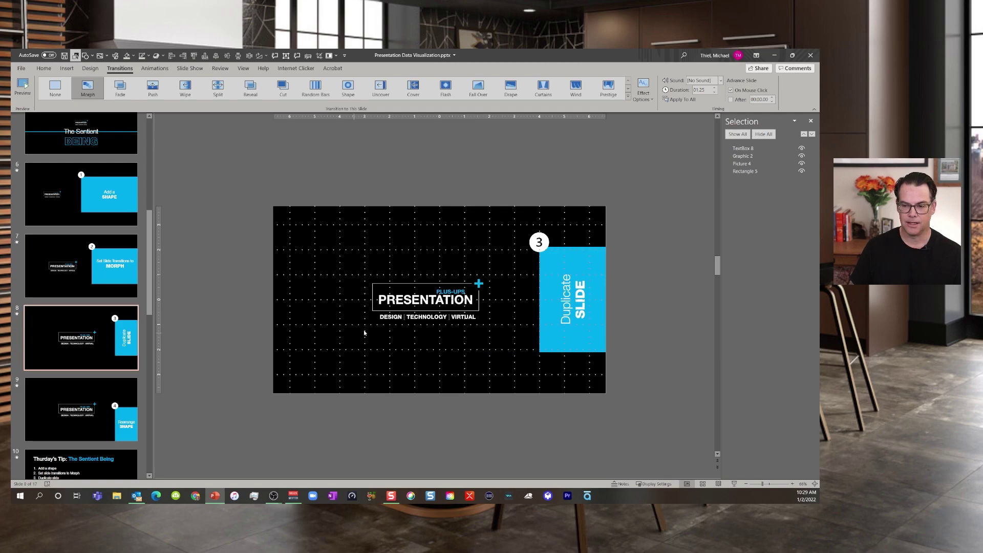
left_click(541, 285)
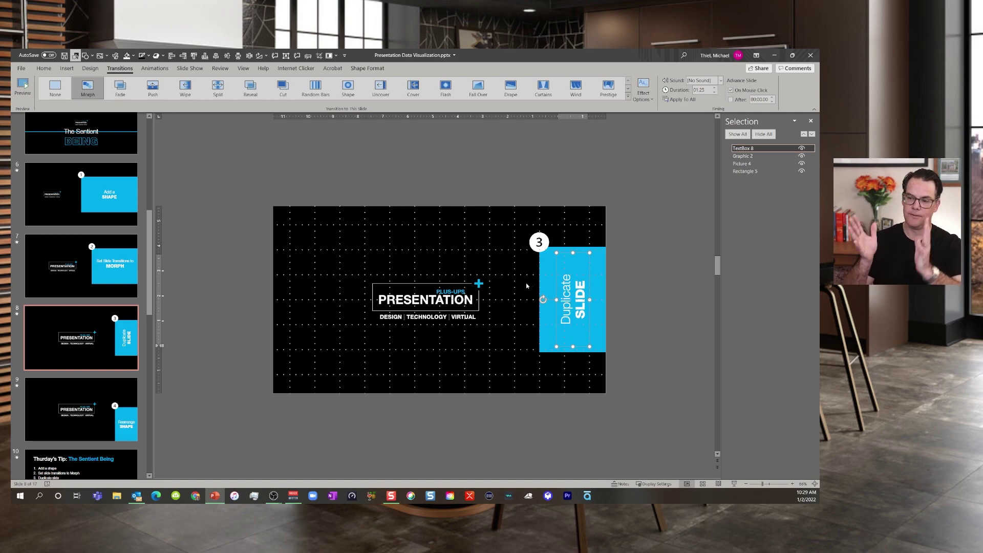
left_click(564, 251)
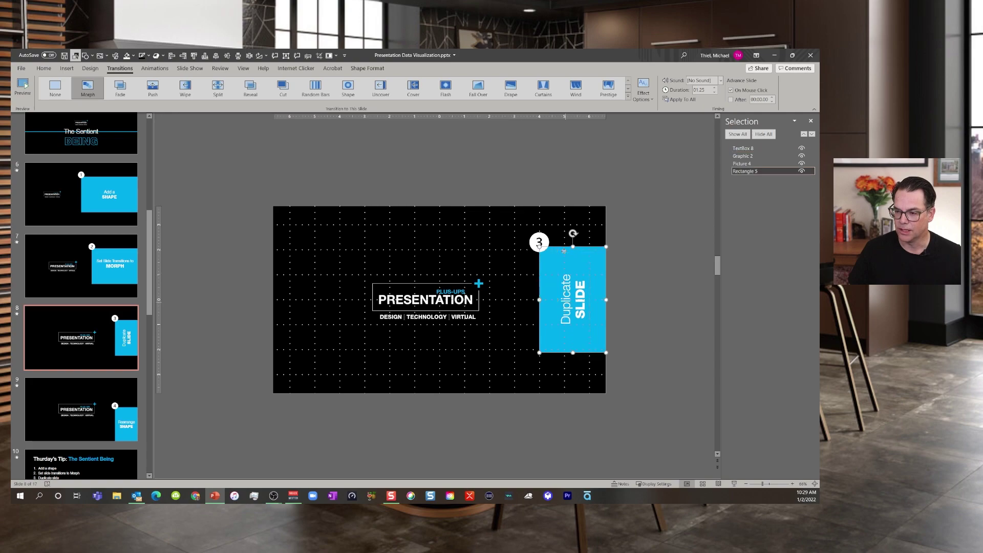
left_click(564, 274)
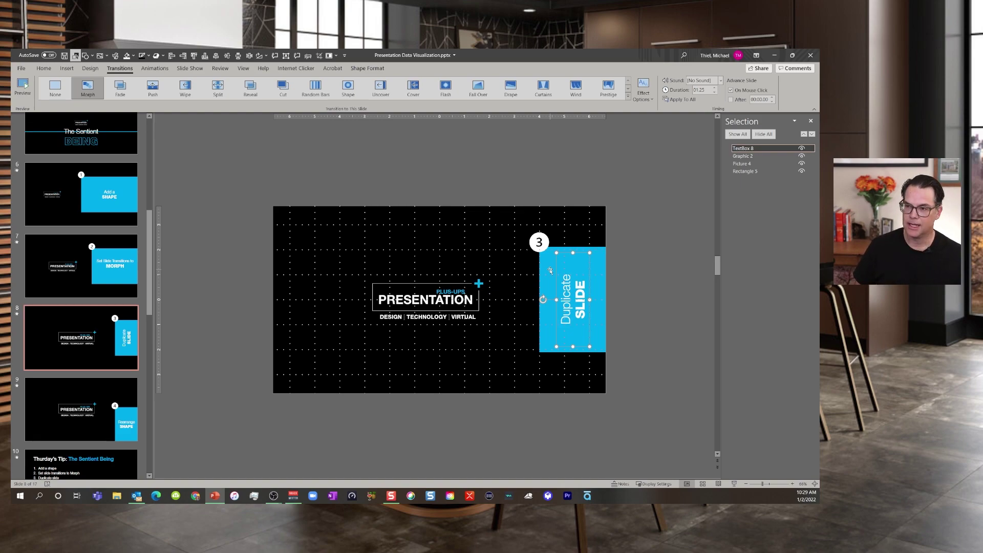
left_click_drag(551, 270, 550, 271)
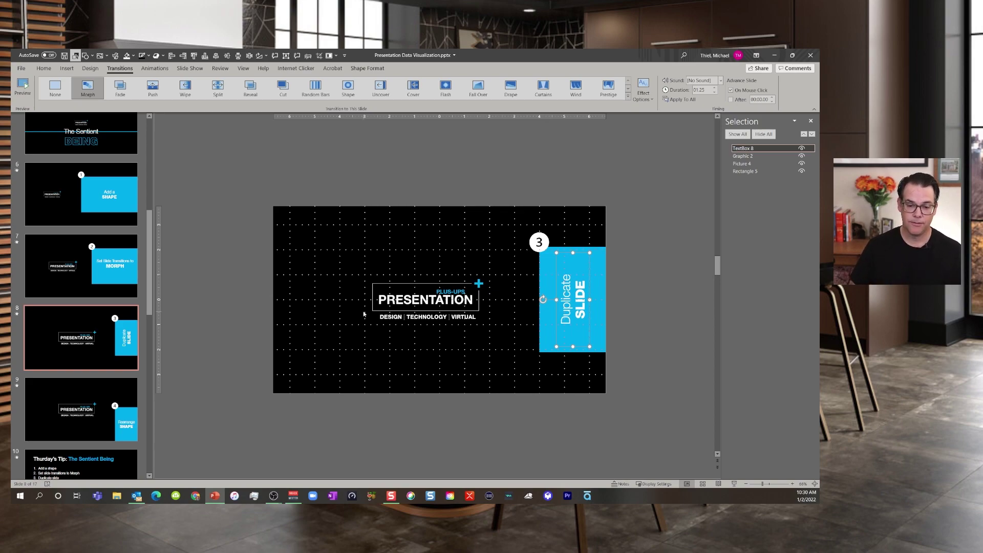
On slide 9, align the blue Rearrange SHAPE rectangle middle then bottom, and check the 4 badge.
left_click(81, 409)
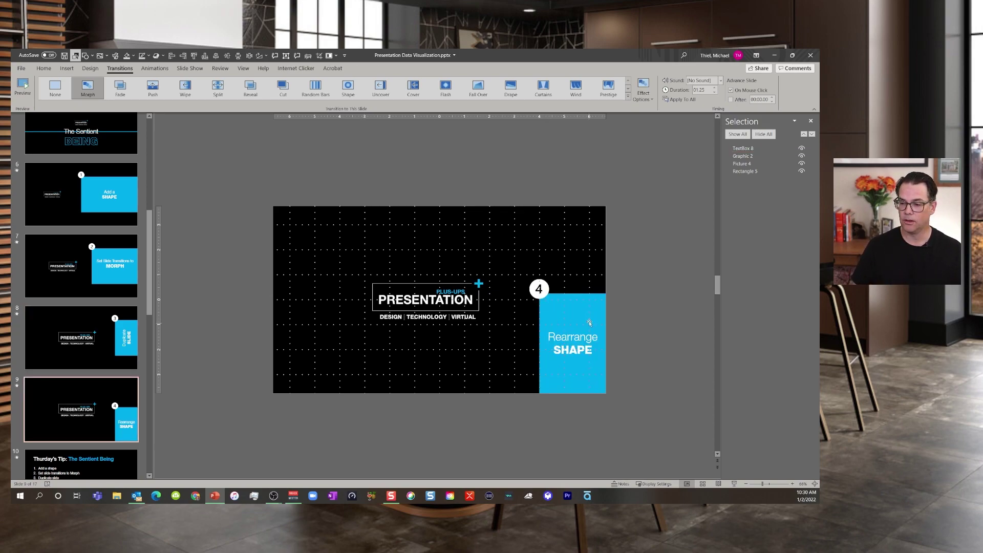
left_click(594, 305)
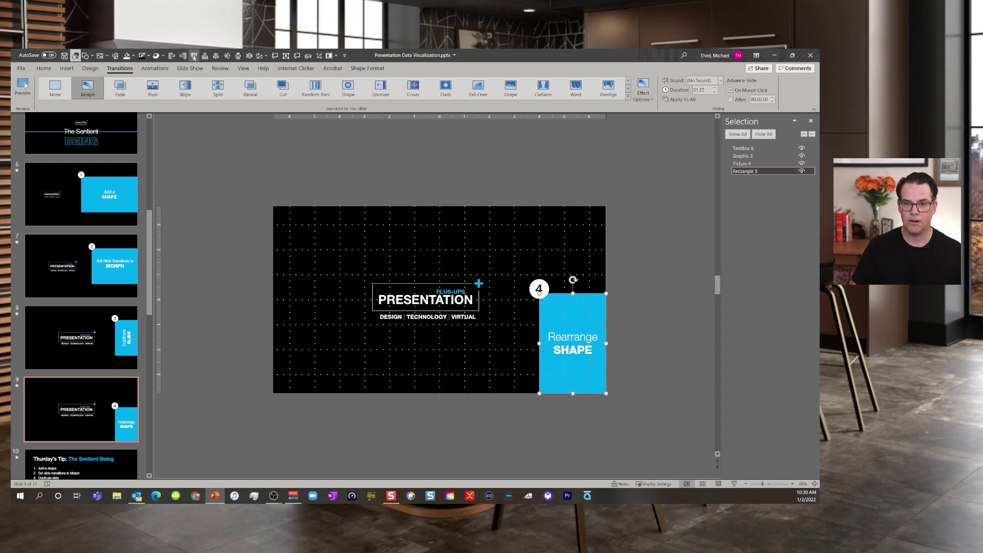
left_click(227, 55)
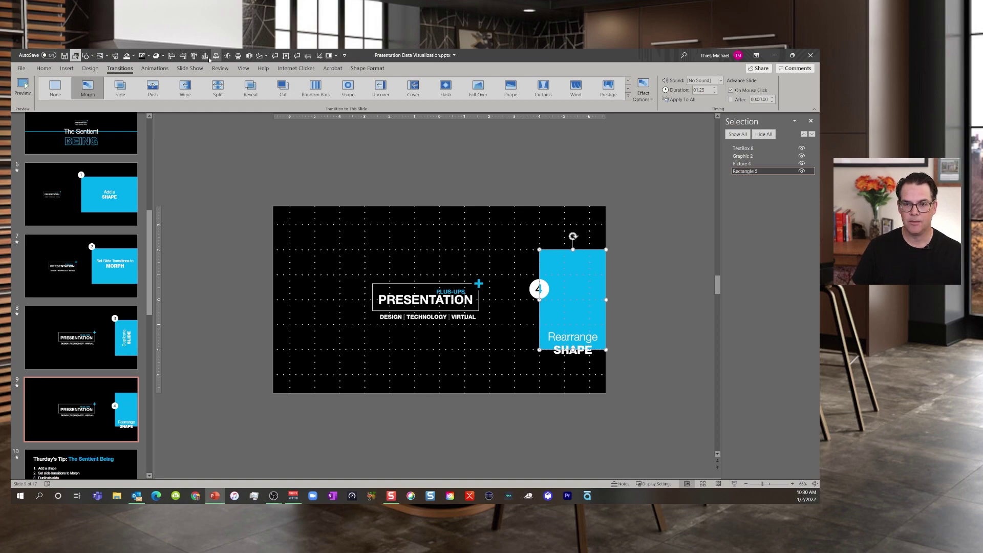
left_click(205, 56)
left_click(678, 314)
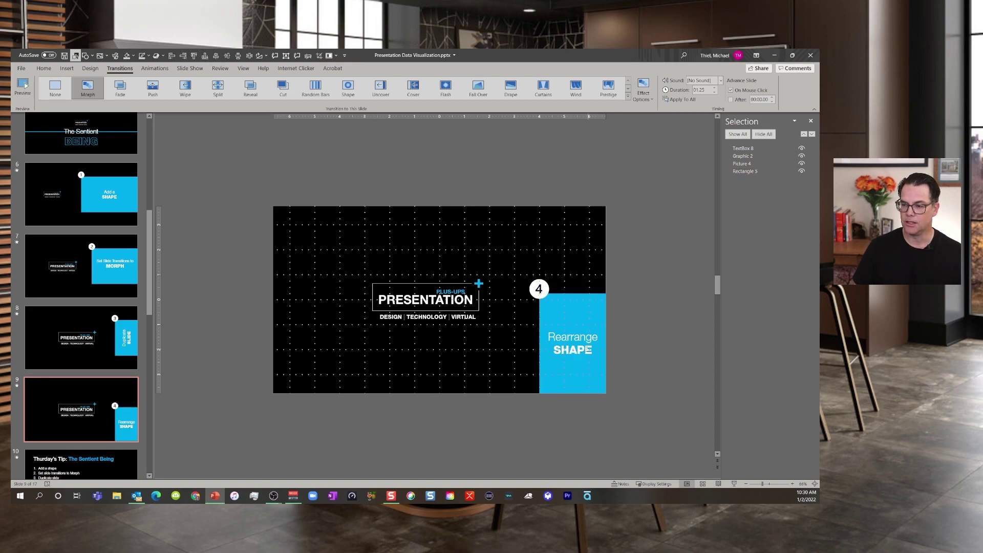
key("Tab")
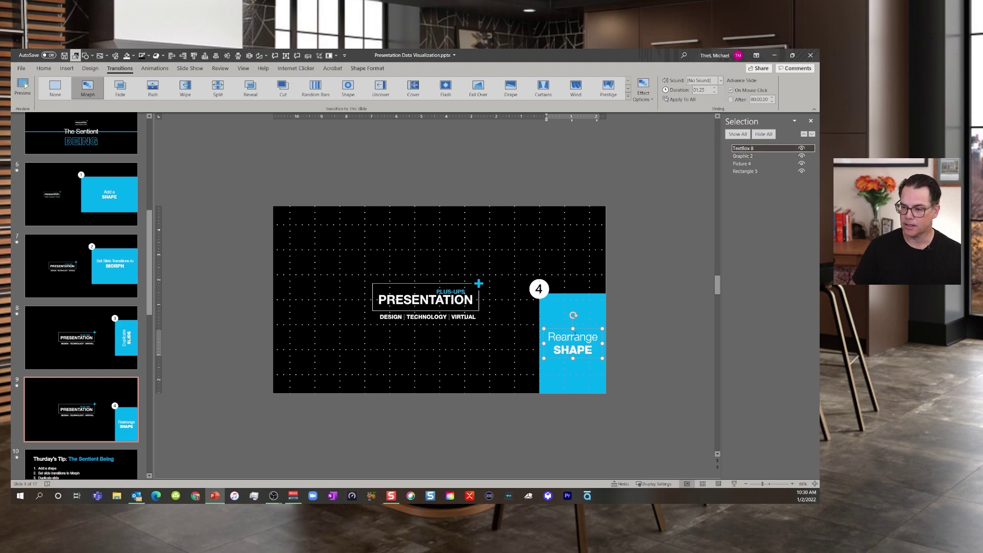
left_click(546, 290)
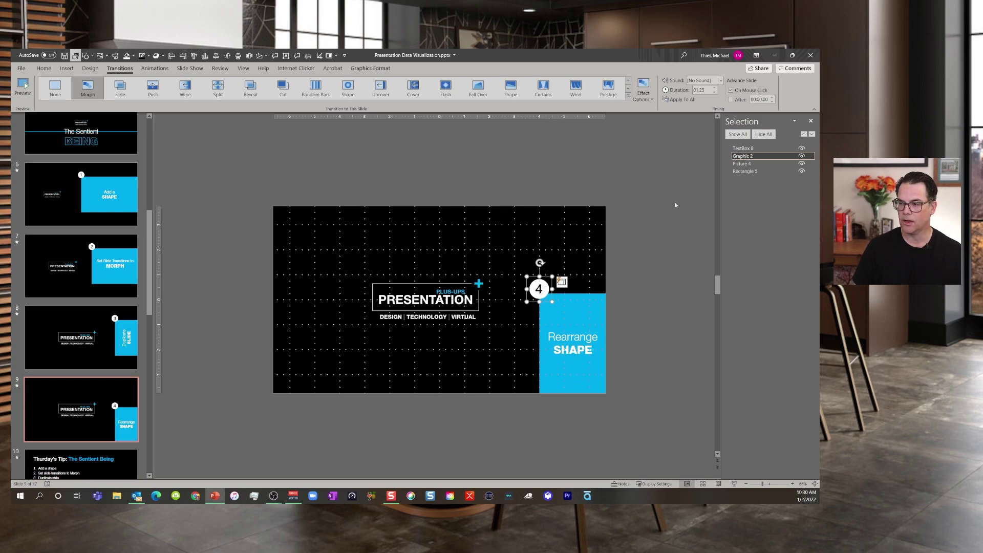
right_click(543, 293)
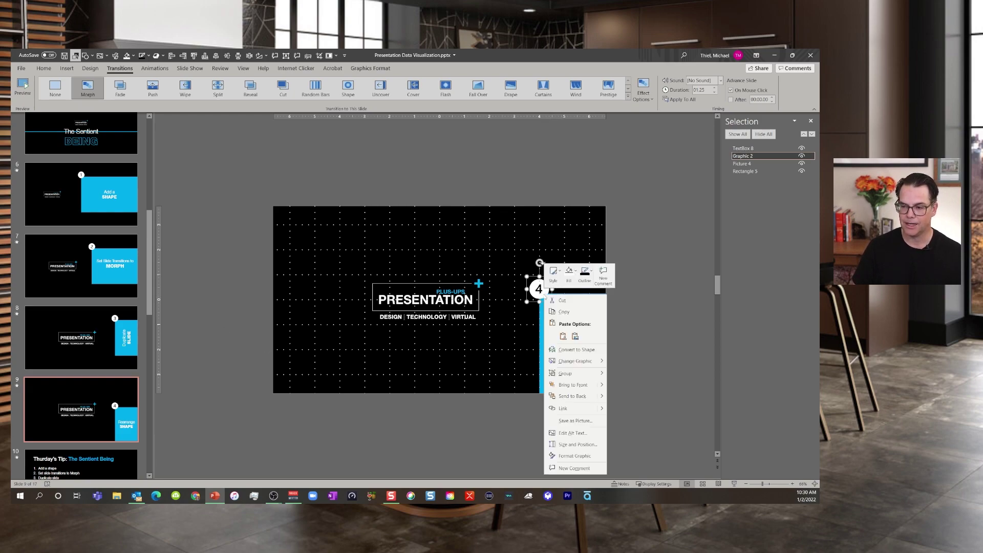
mouse_move(601, 362)
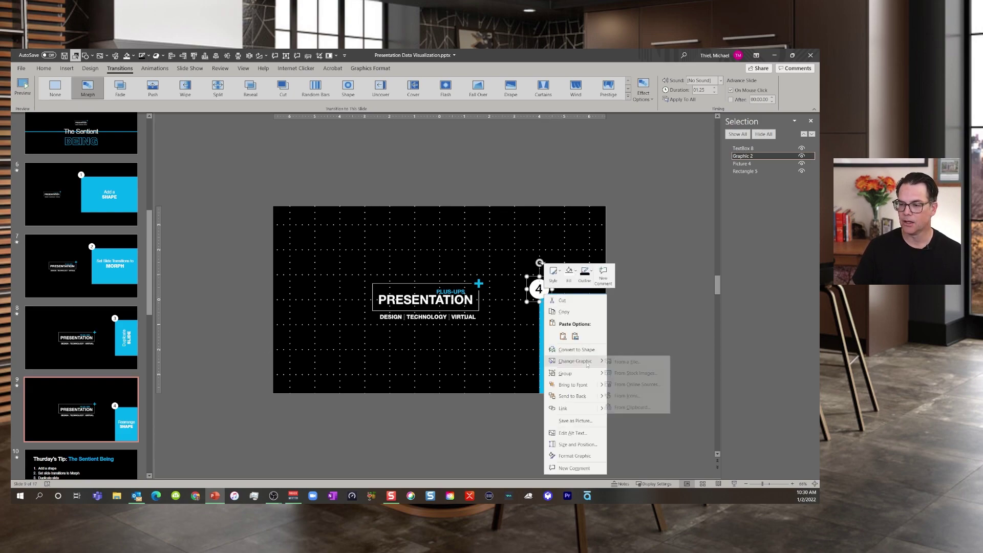
left_click(634, 396)
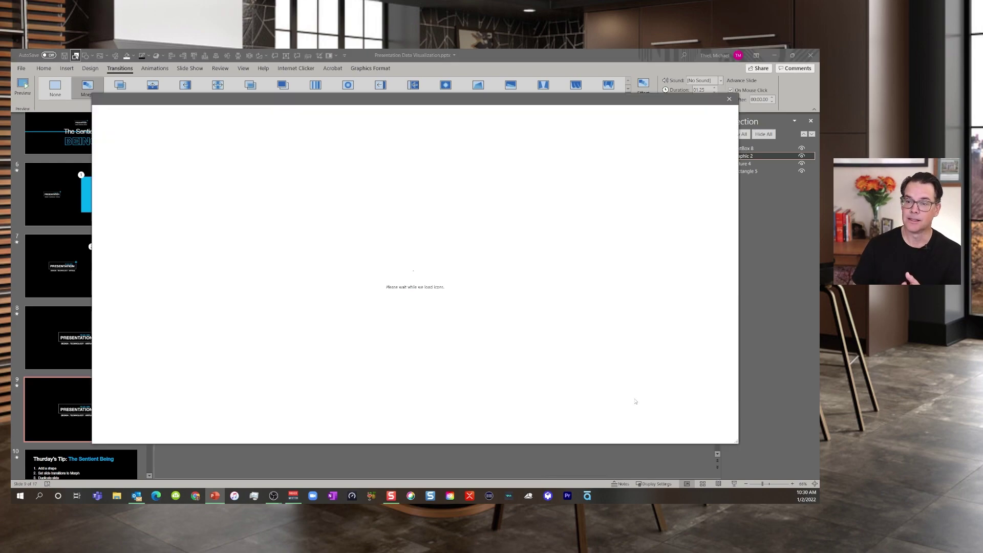
scroll(563, 325, "down", 10)
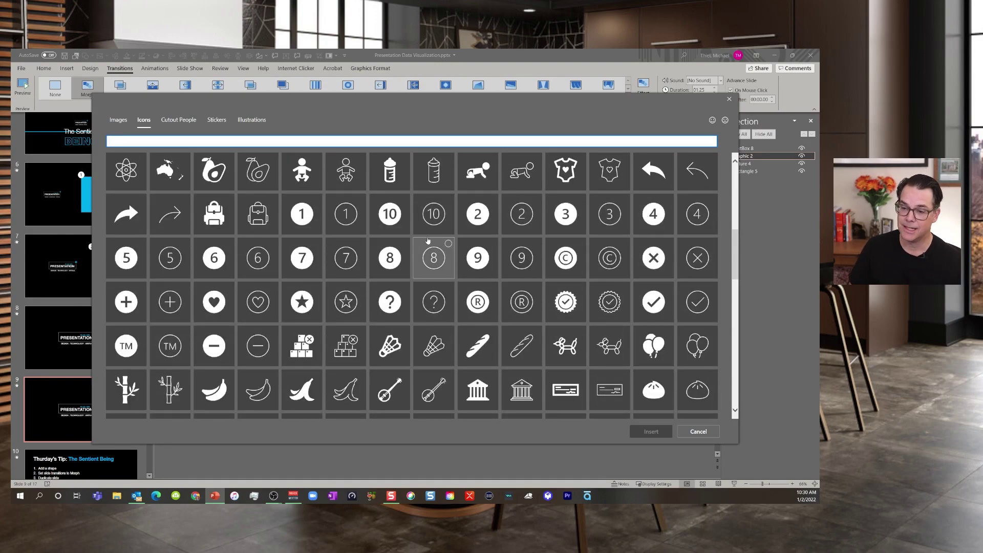
left_click(394, 226)
left_click(659, 435)
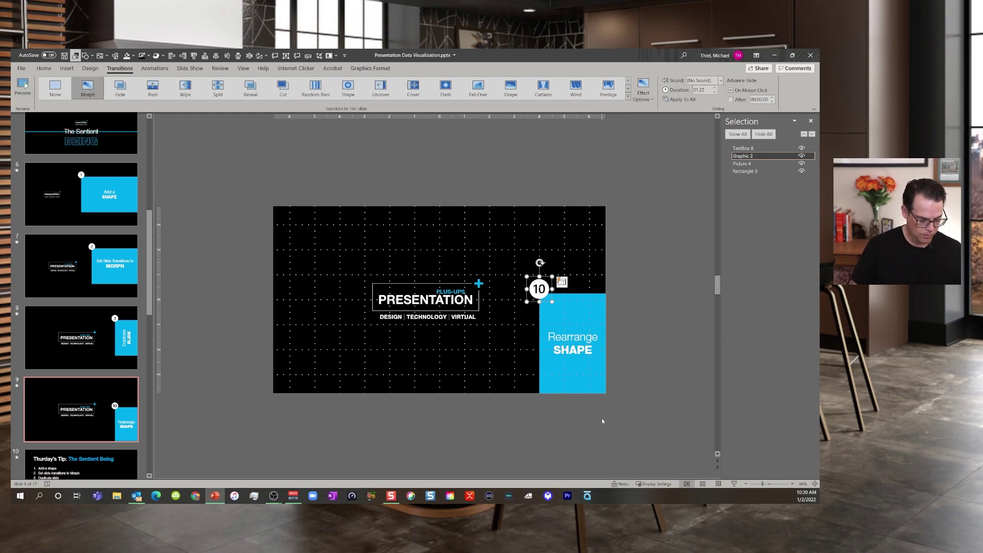
key("ctrl+z")
left_click(668, 398)
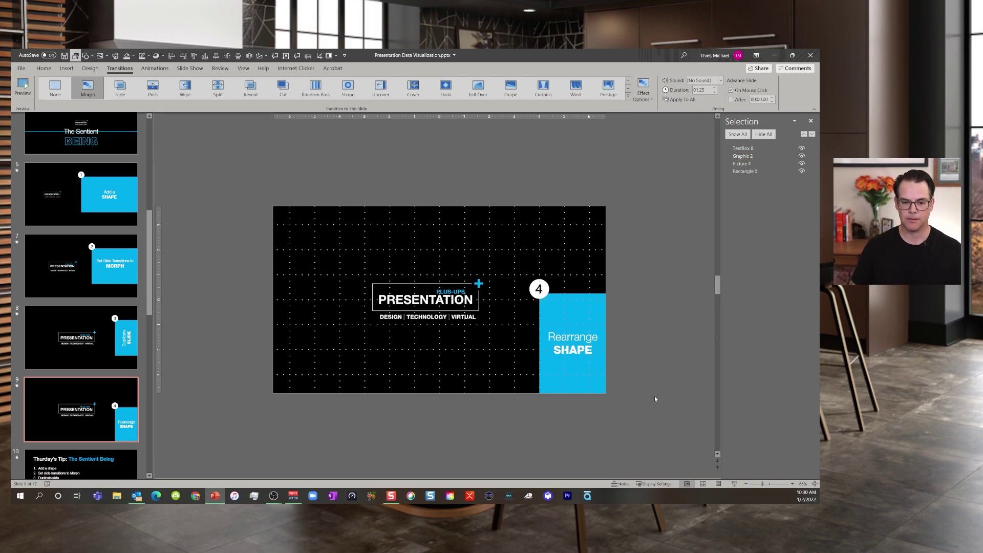
scroll(114, 216, "down", 3)
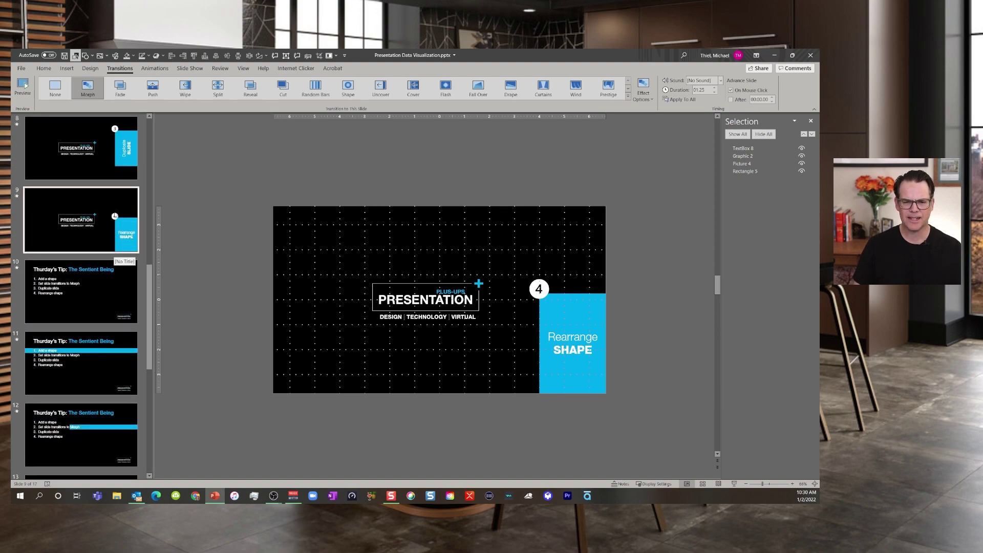
left_click(122, 310)
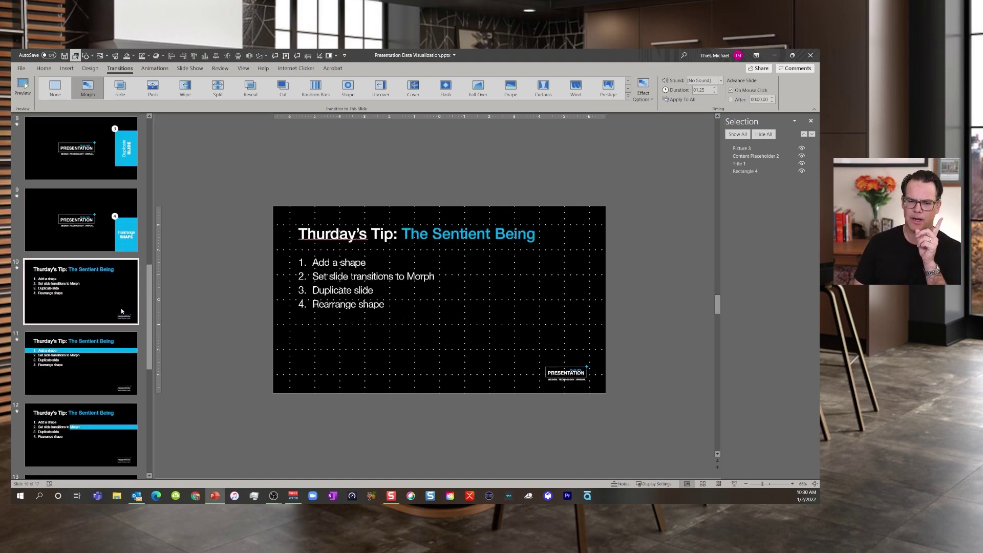
left_click(745, 172)
left_click(554, 187)
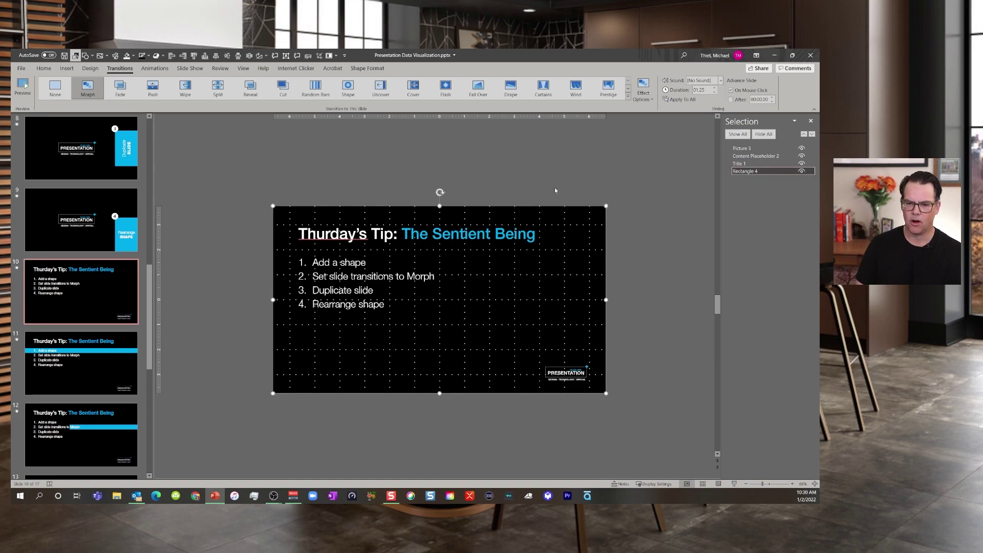
key("Page_Up")
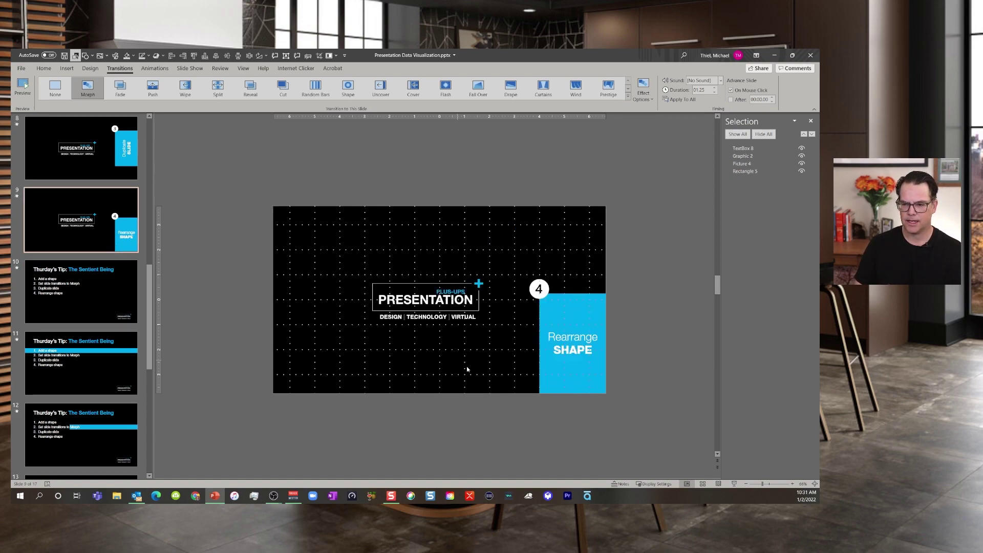
left_click(568, 384)
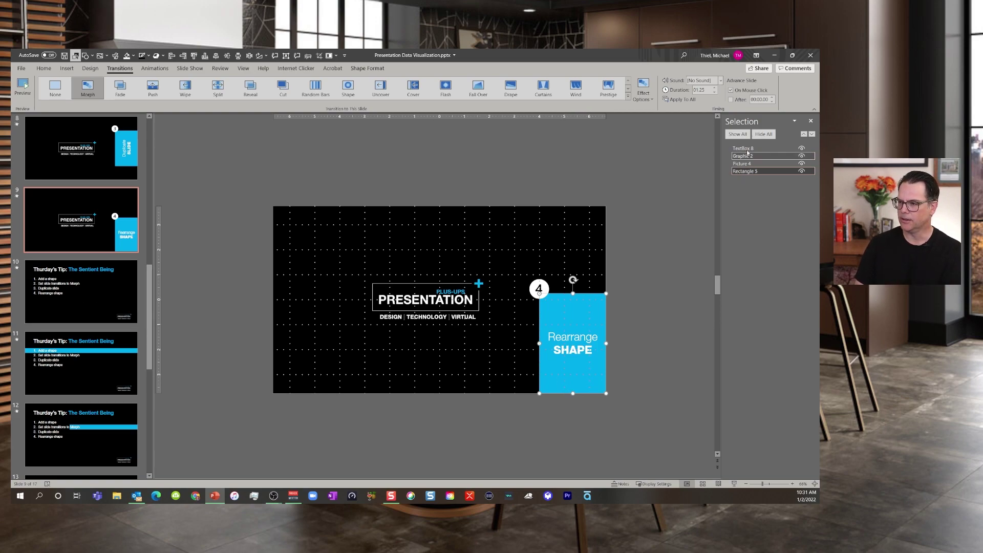
left_click(42, 287)
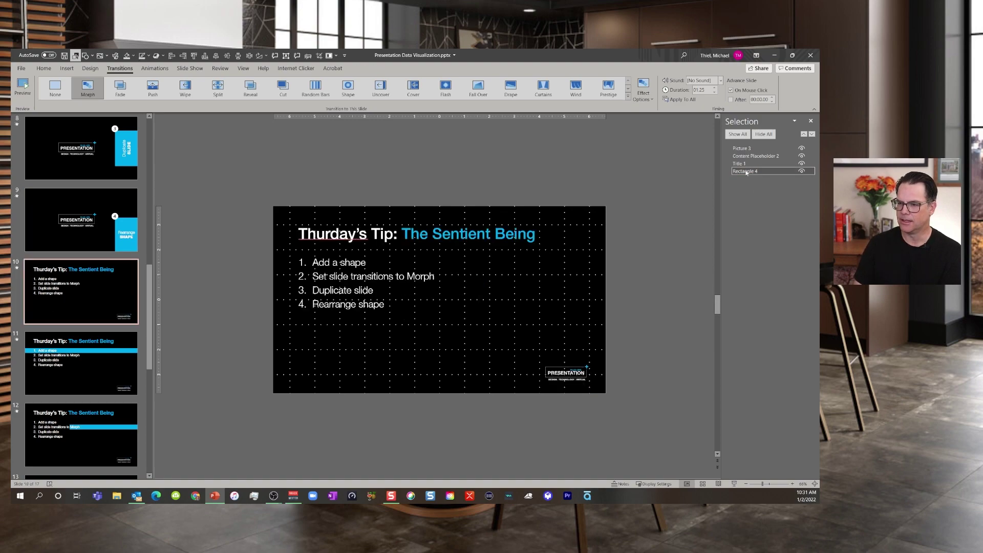
left_click(747, 171)
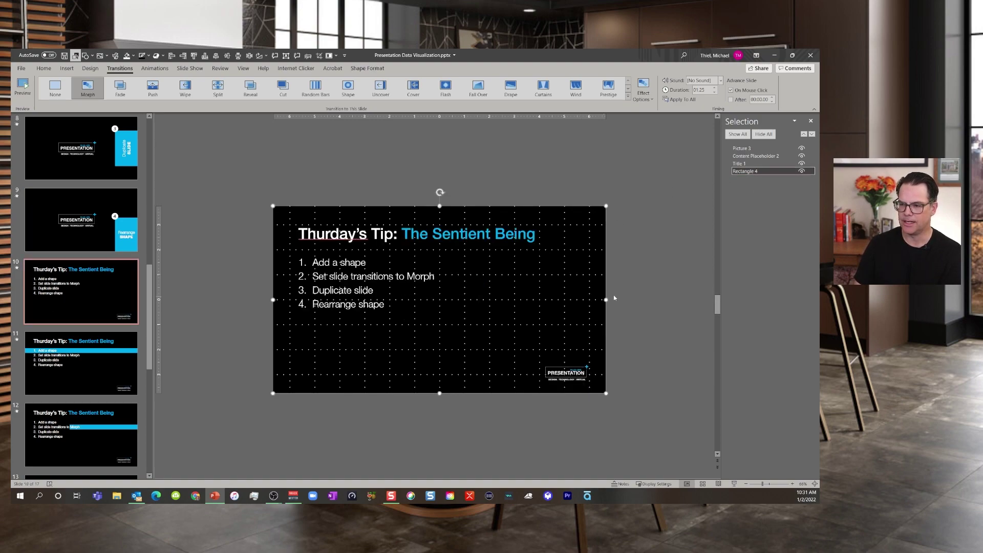
left_click_drag(607, 300, 476, 300)
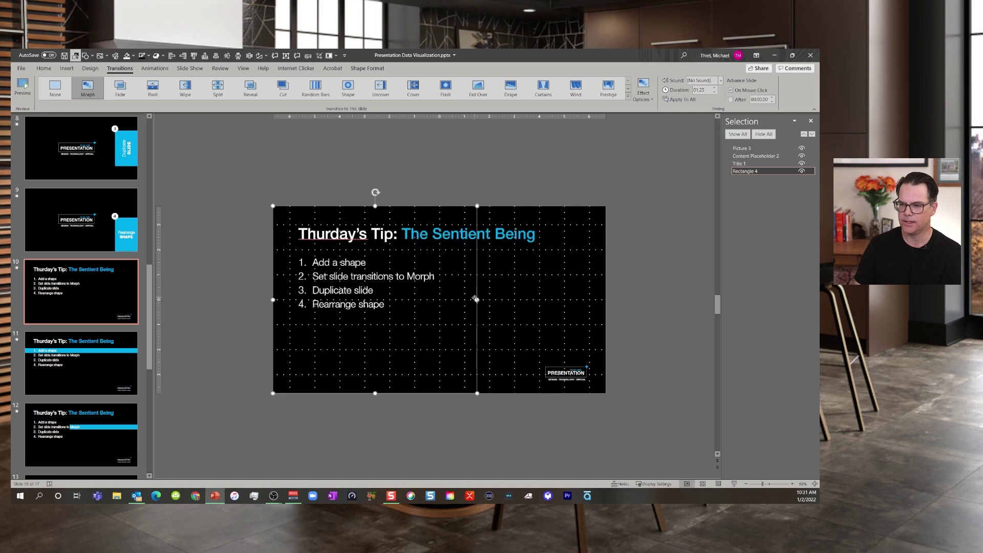
key("ctrl+z")
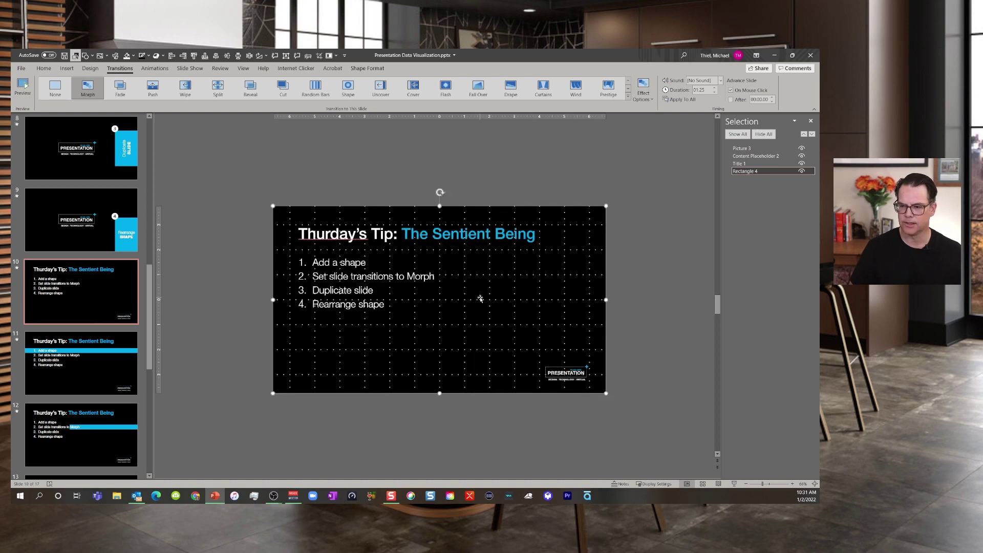
left_click(660, 319)
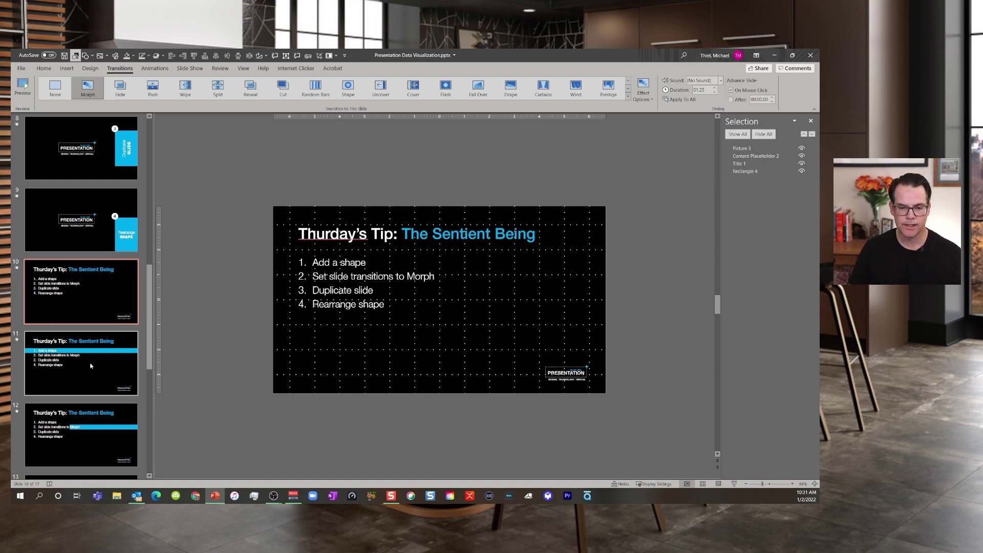
left_click(103, 280)
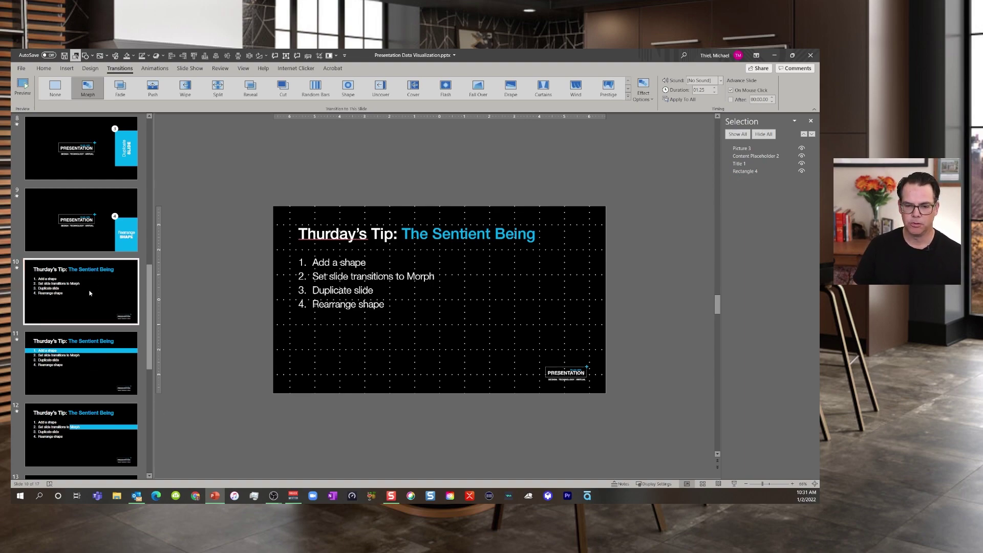
scroll(93, 326, "down", 4)
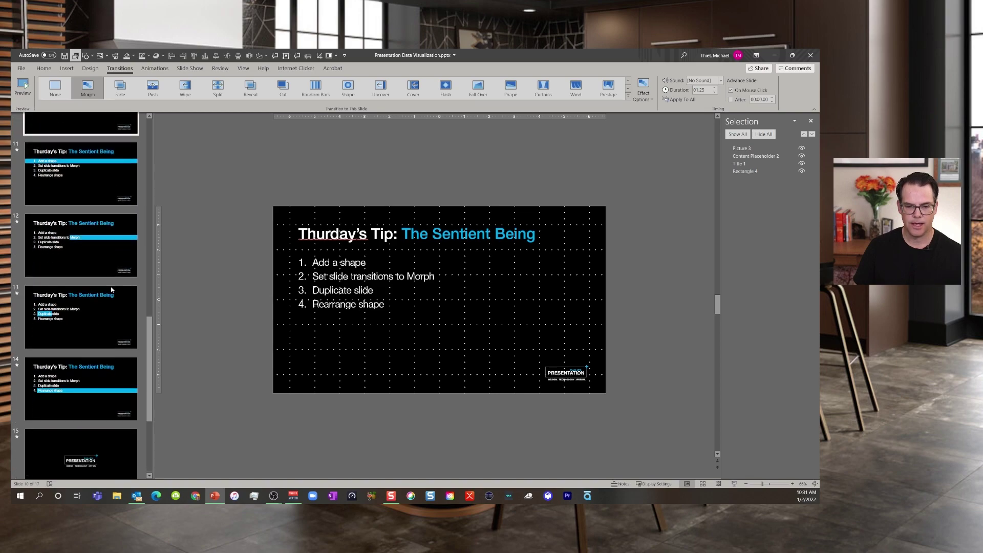
left_click(109, 242)
left_click(502, 276)
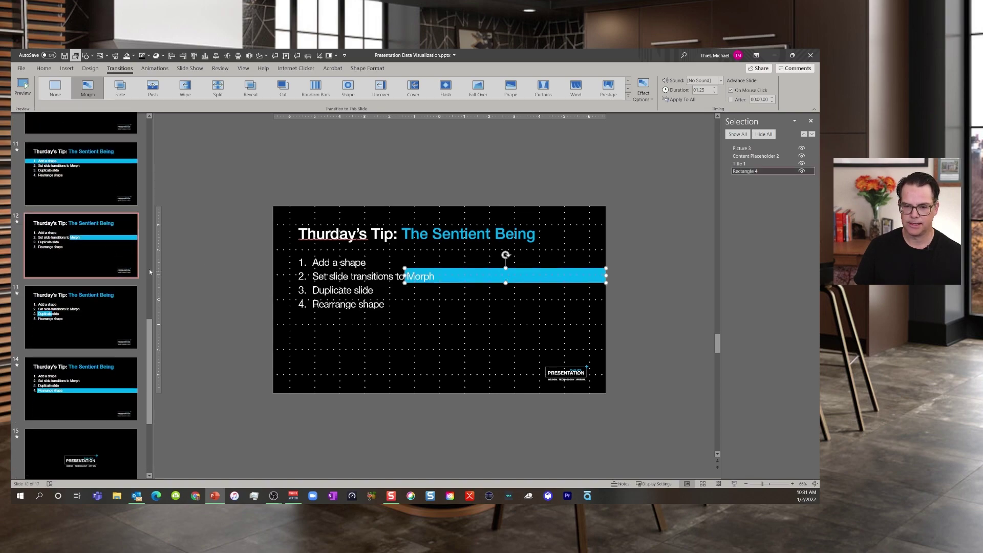
left_click(82, 317)
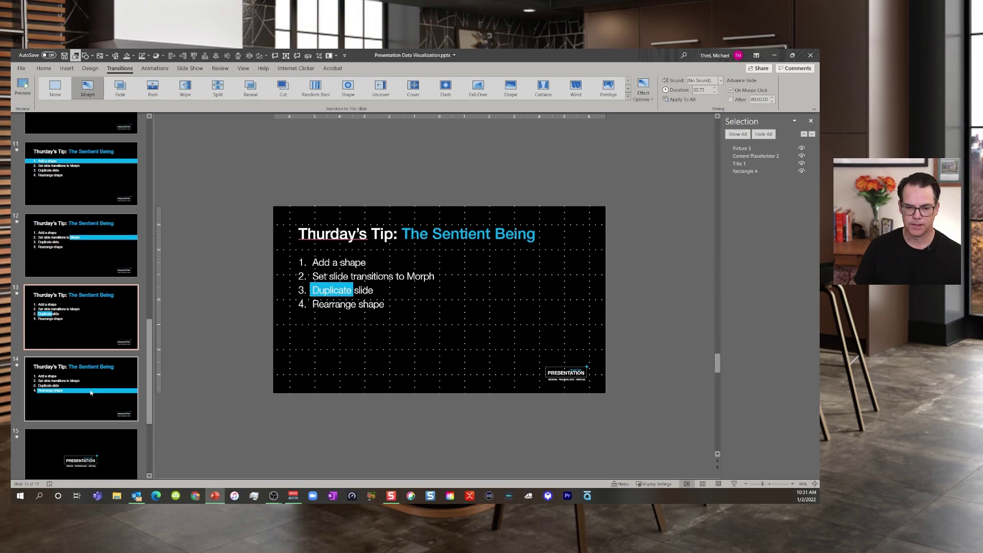
left_click(91, 374)
scroll(90, 364, "up", 2)
scroll(90, 365, "up", 1)
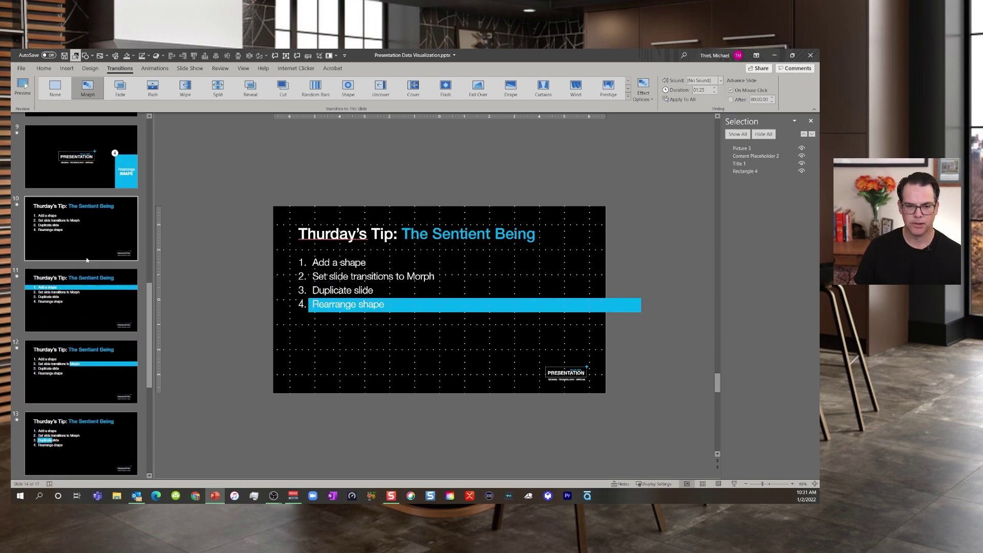
left_click(92, 229)
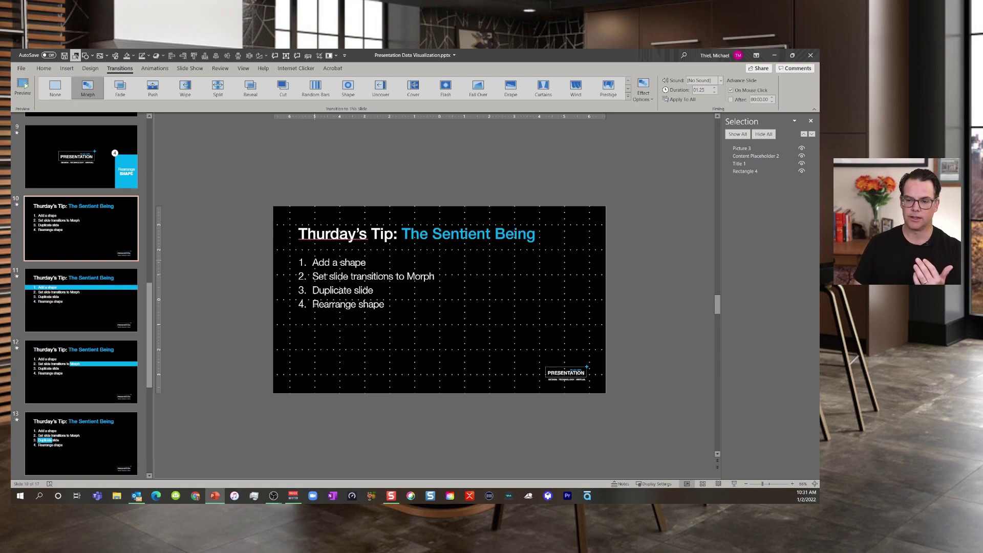
left_click_drag(310, 262, 385, 306)
left_click(233, 336)
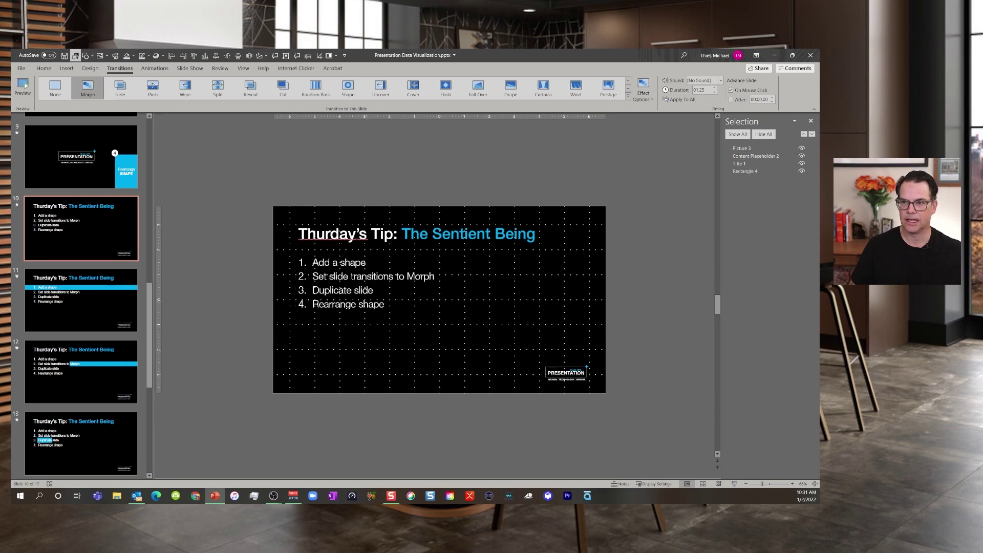
scroll(431, 340, "up", 4)
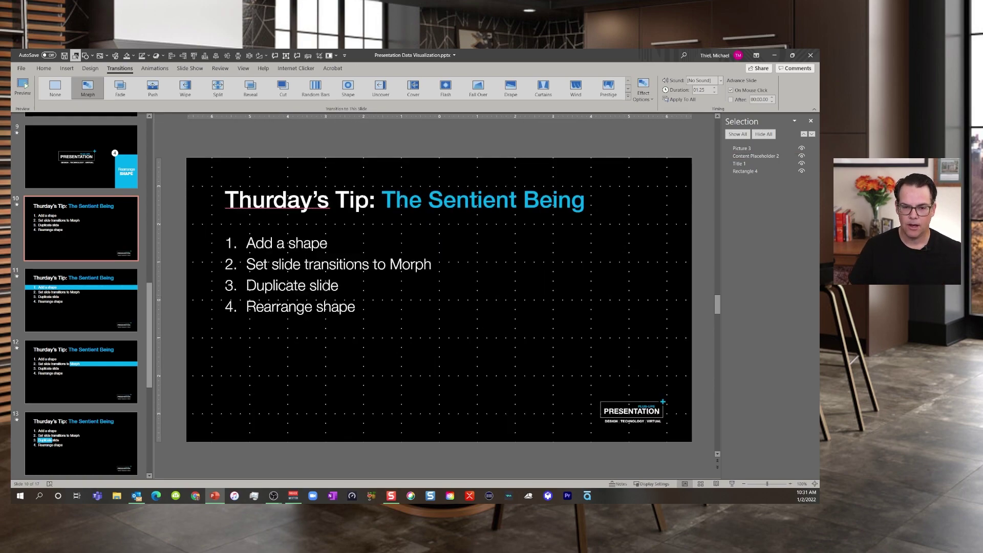
right_click(93, 238)
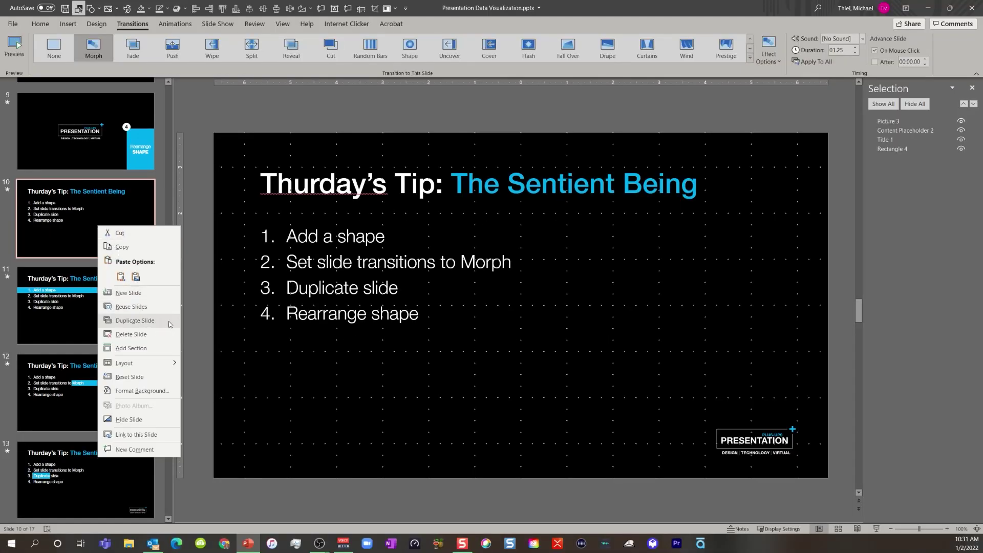
key("Escape")
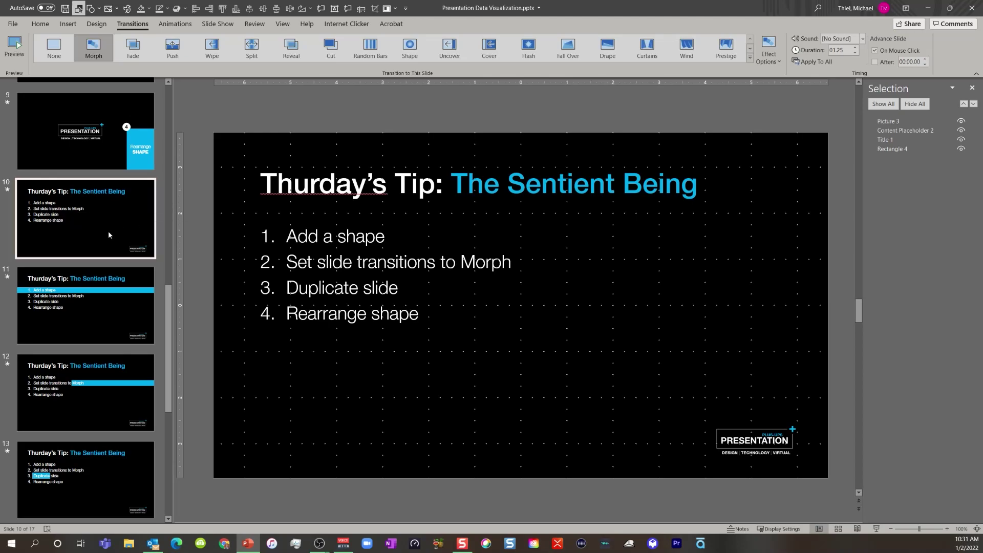
key("ctrl+d")
key("ctrl+d")
key("Up")
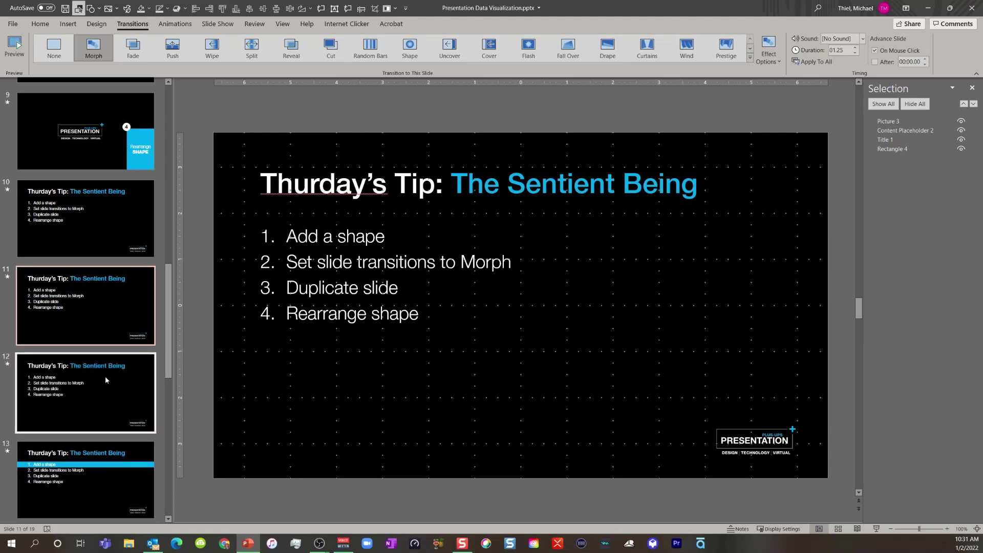
key("Delete")
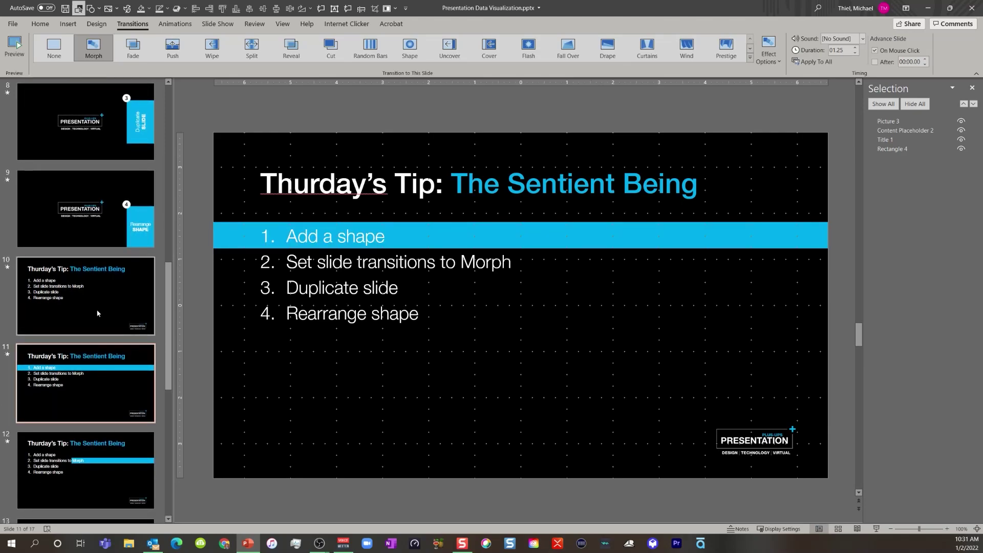
left_click(108, 312)
Duplicate slide 10 with Ctrl+D and fill the new slide's rectangle with the theme blue.
left_click(79, 397)
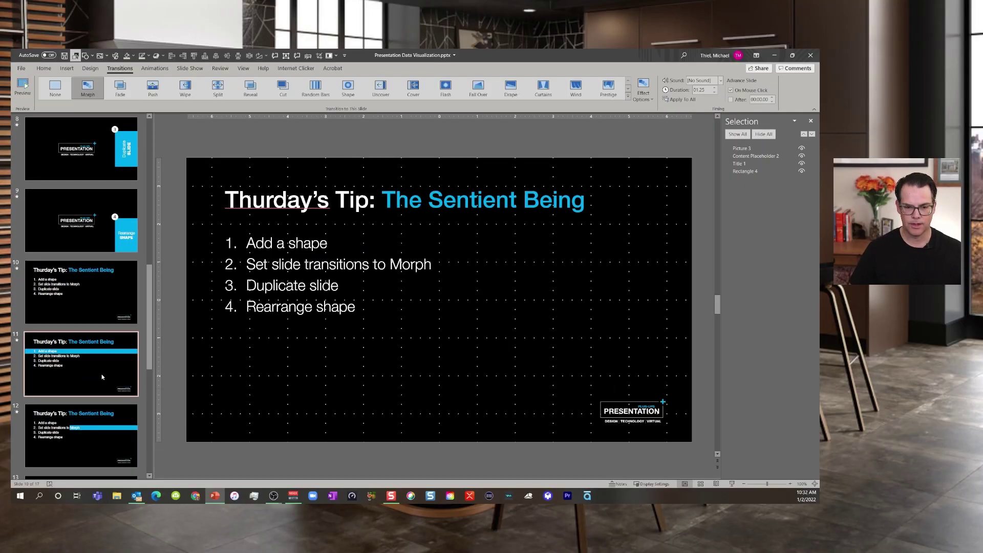
left_click(92, 295)
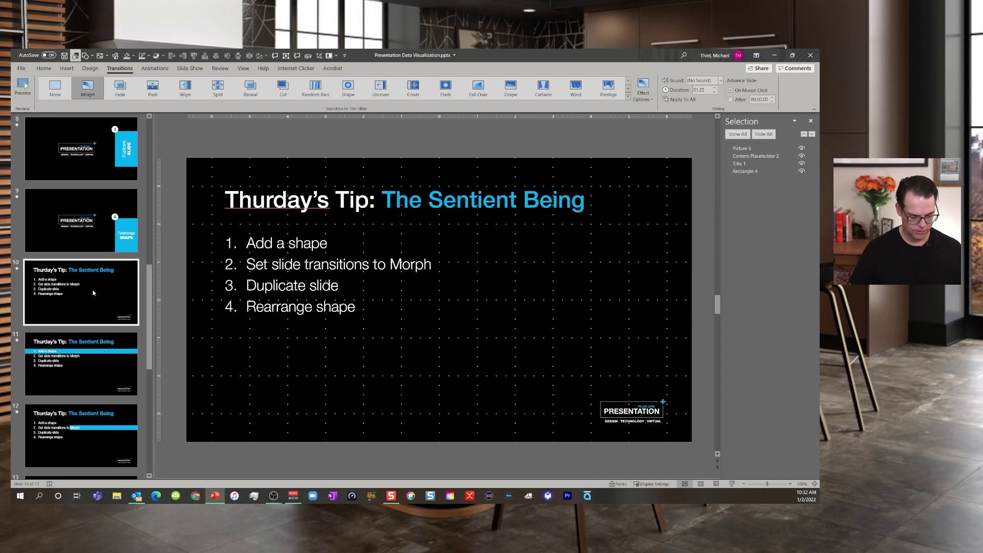
key("ctrl+d")
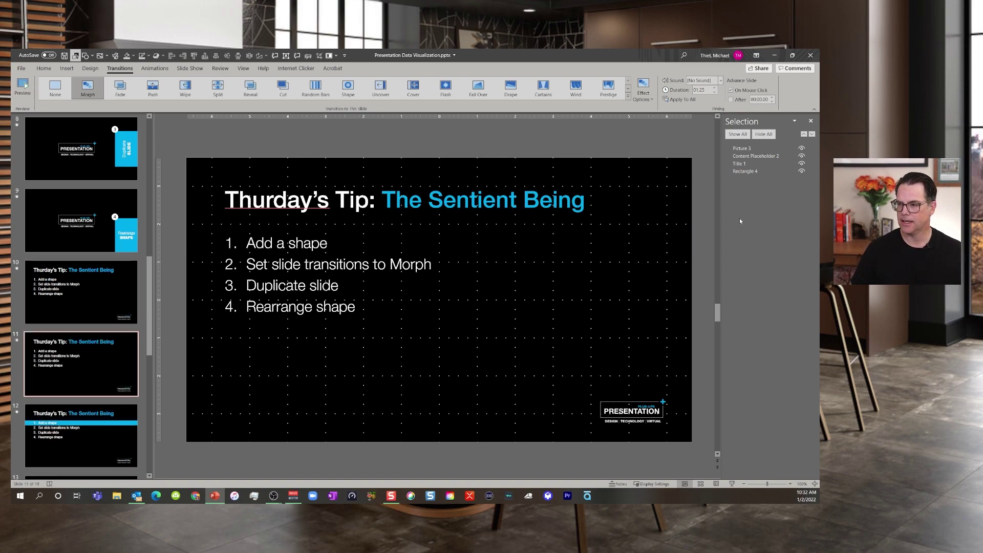
left_click(748, 171)
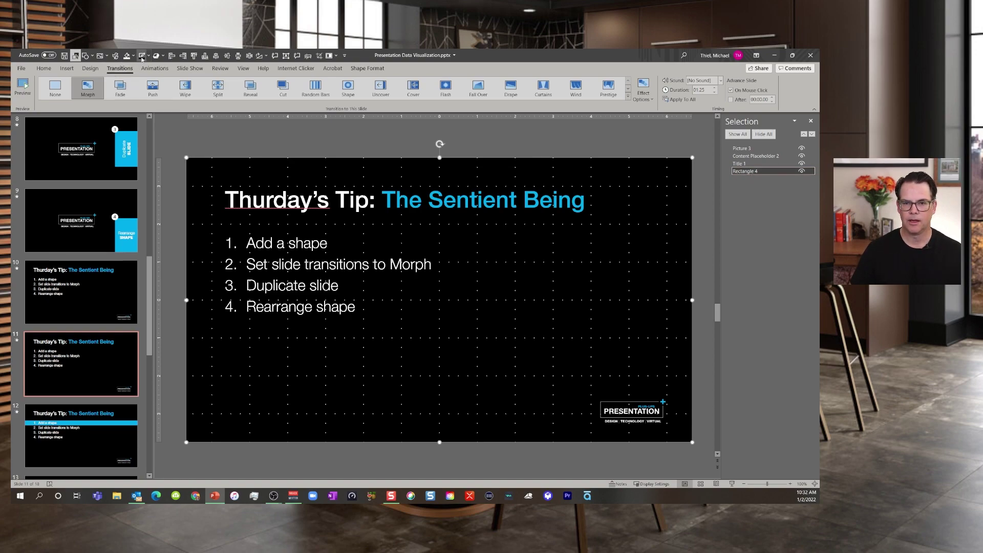
left_click(134, 56)
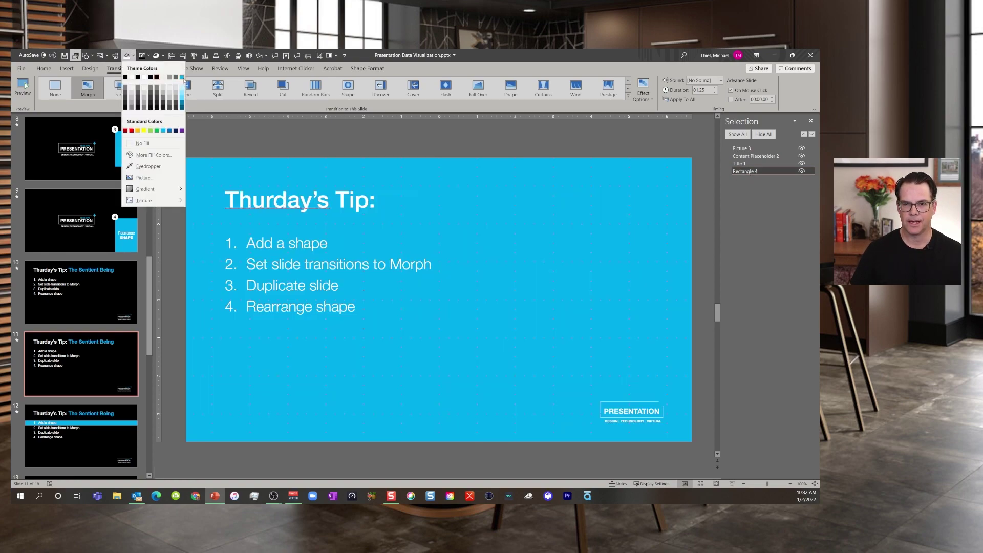
left_click(182, 77)
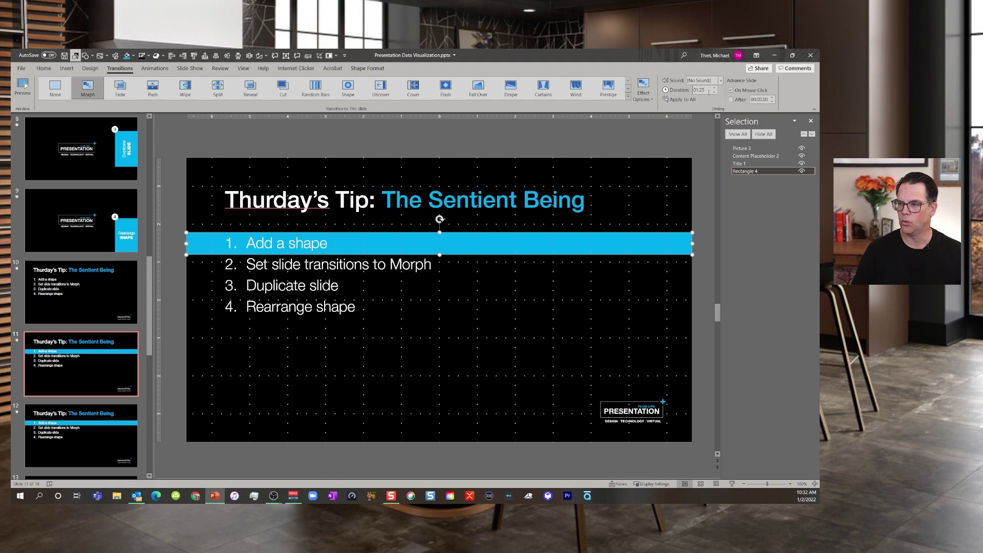
left_click(95, 288)
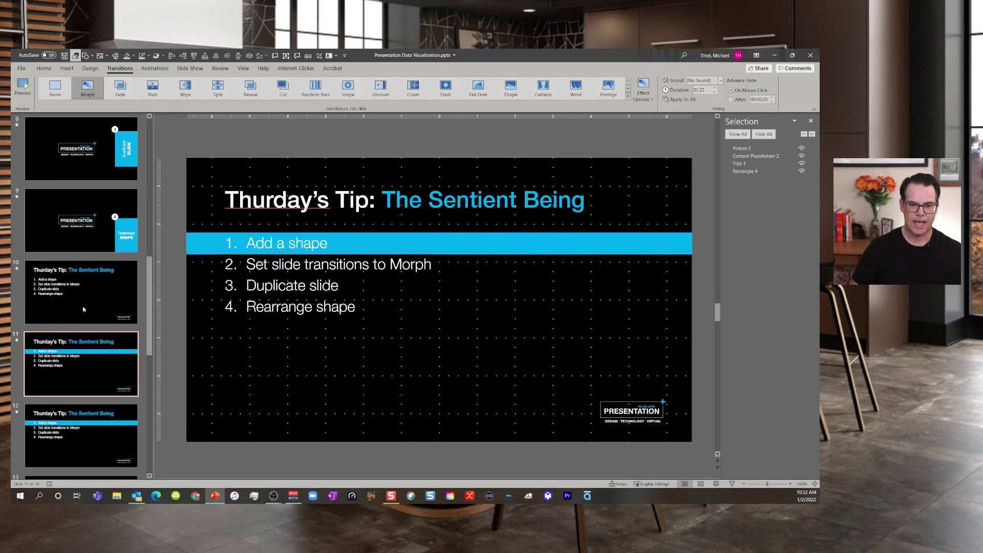
Delete the extra slide 11 and go on to slide 12 with Morph highlighted.
left_click(119, 339)
key("Delete")
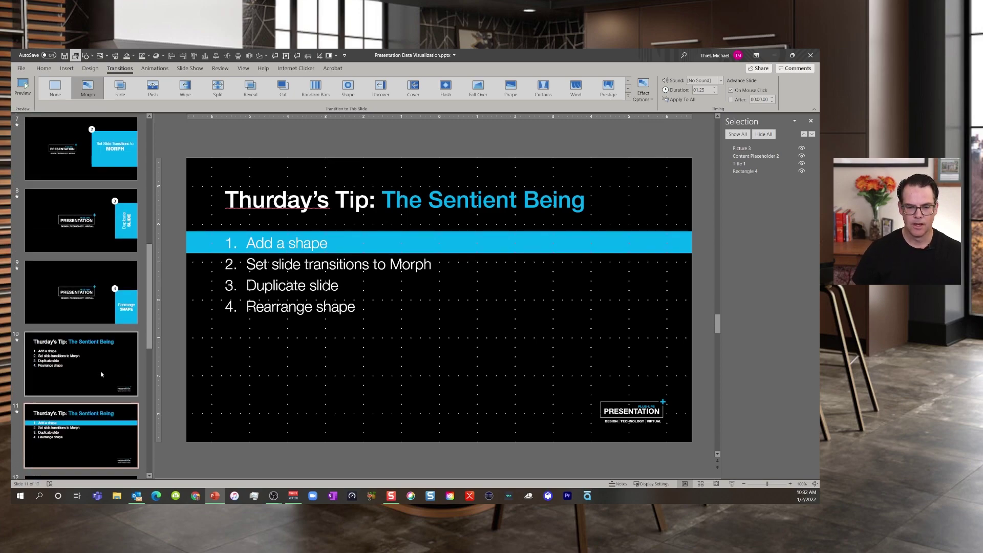
scroll(117, 278, "down", 2)
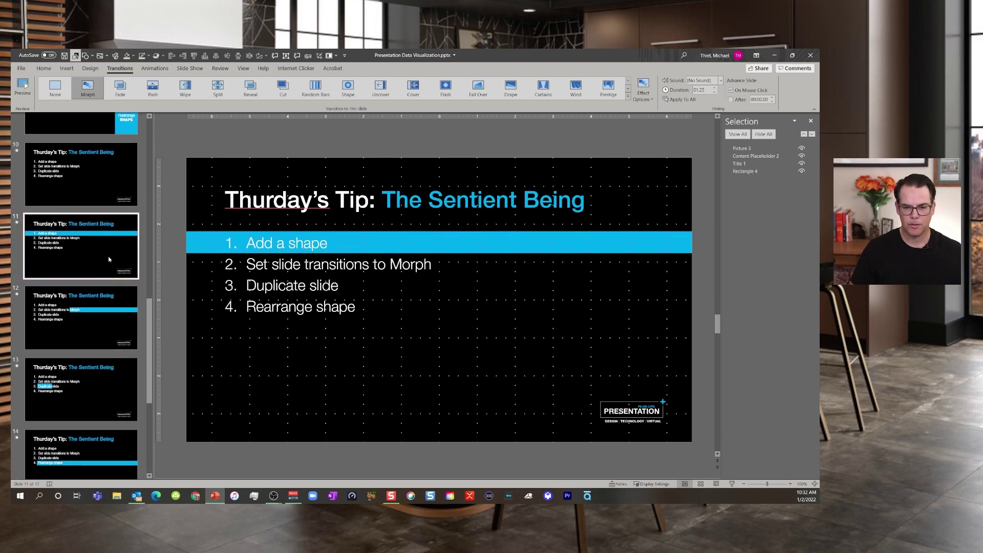
left_click(513, 252)
left_click(80, 324)
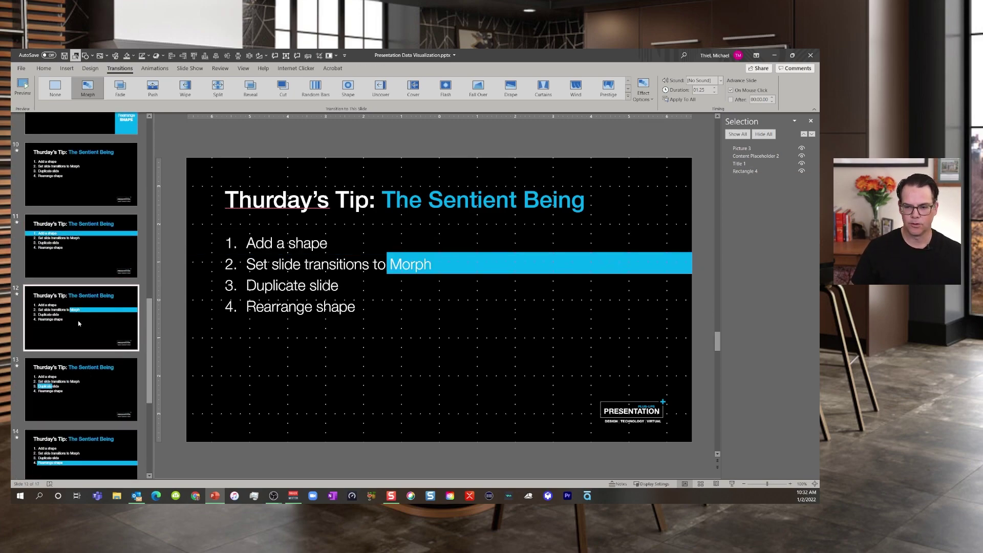